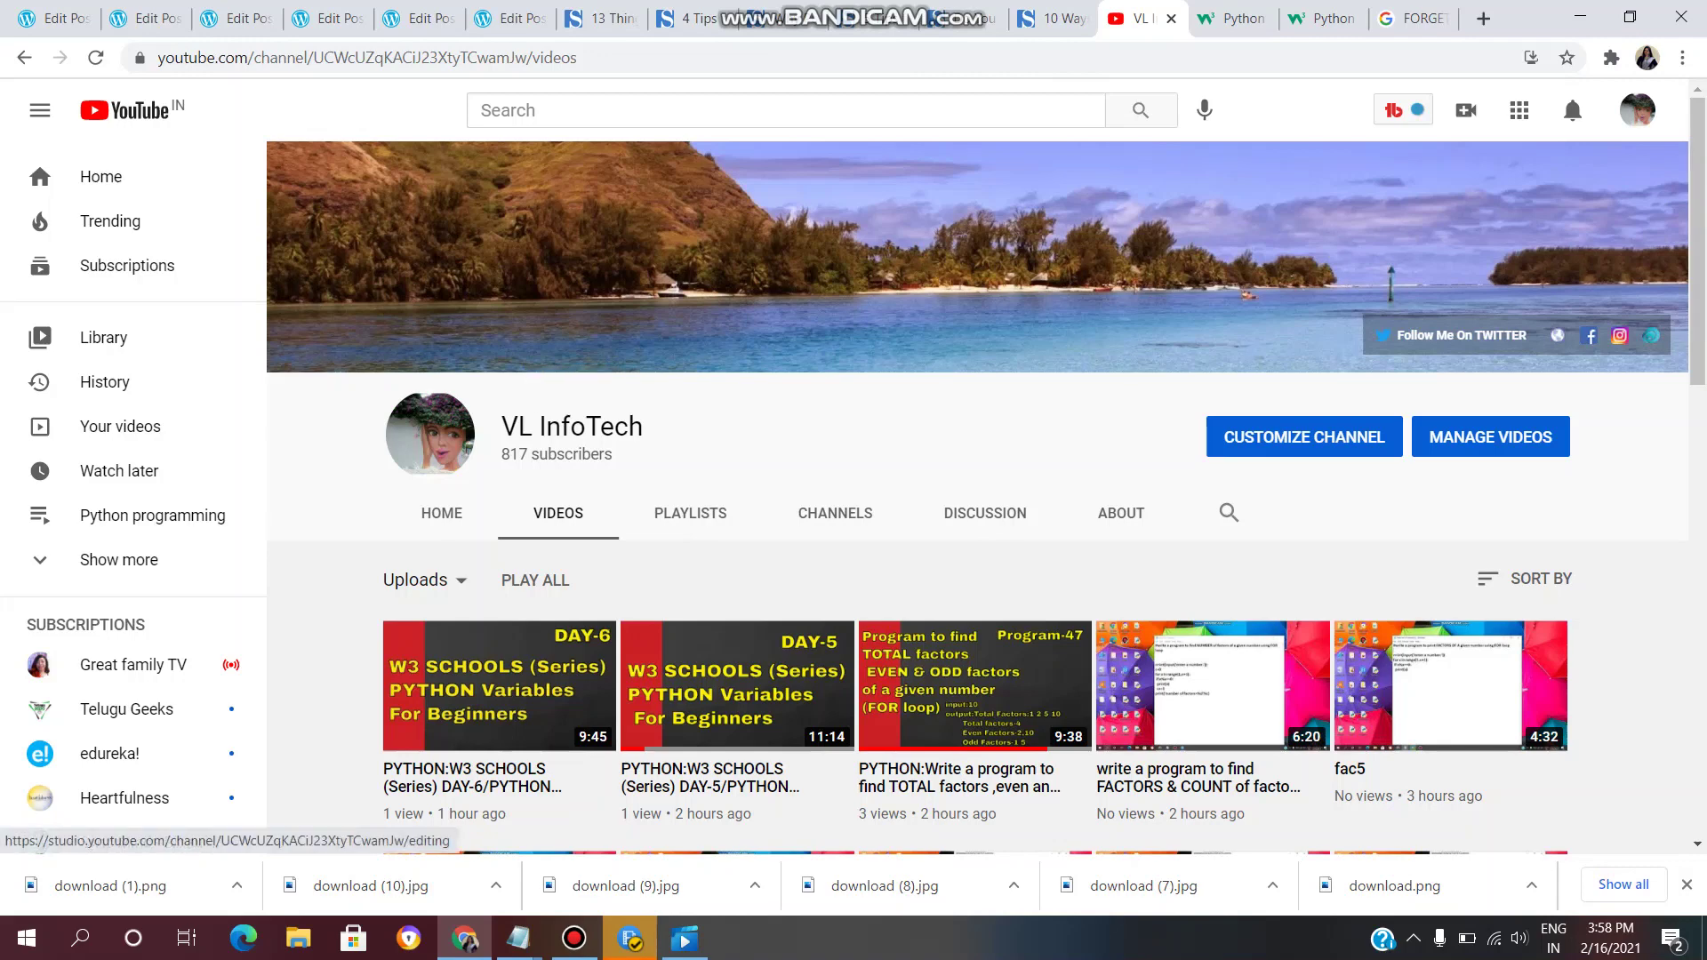
# Open the channel's customization page and go to its list of playlists
pyautogui.click(1304, 437)
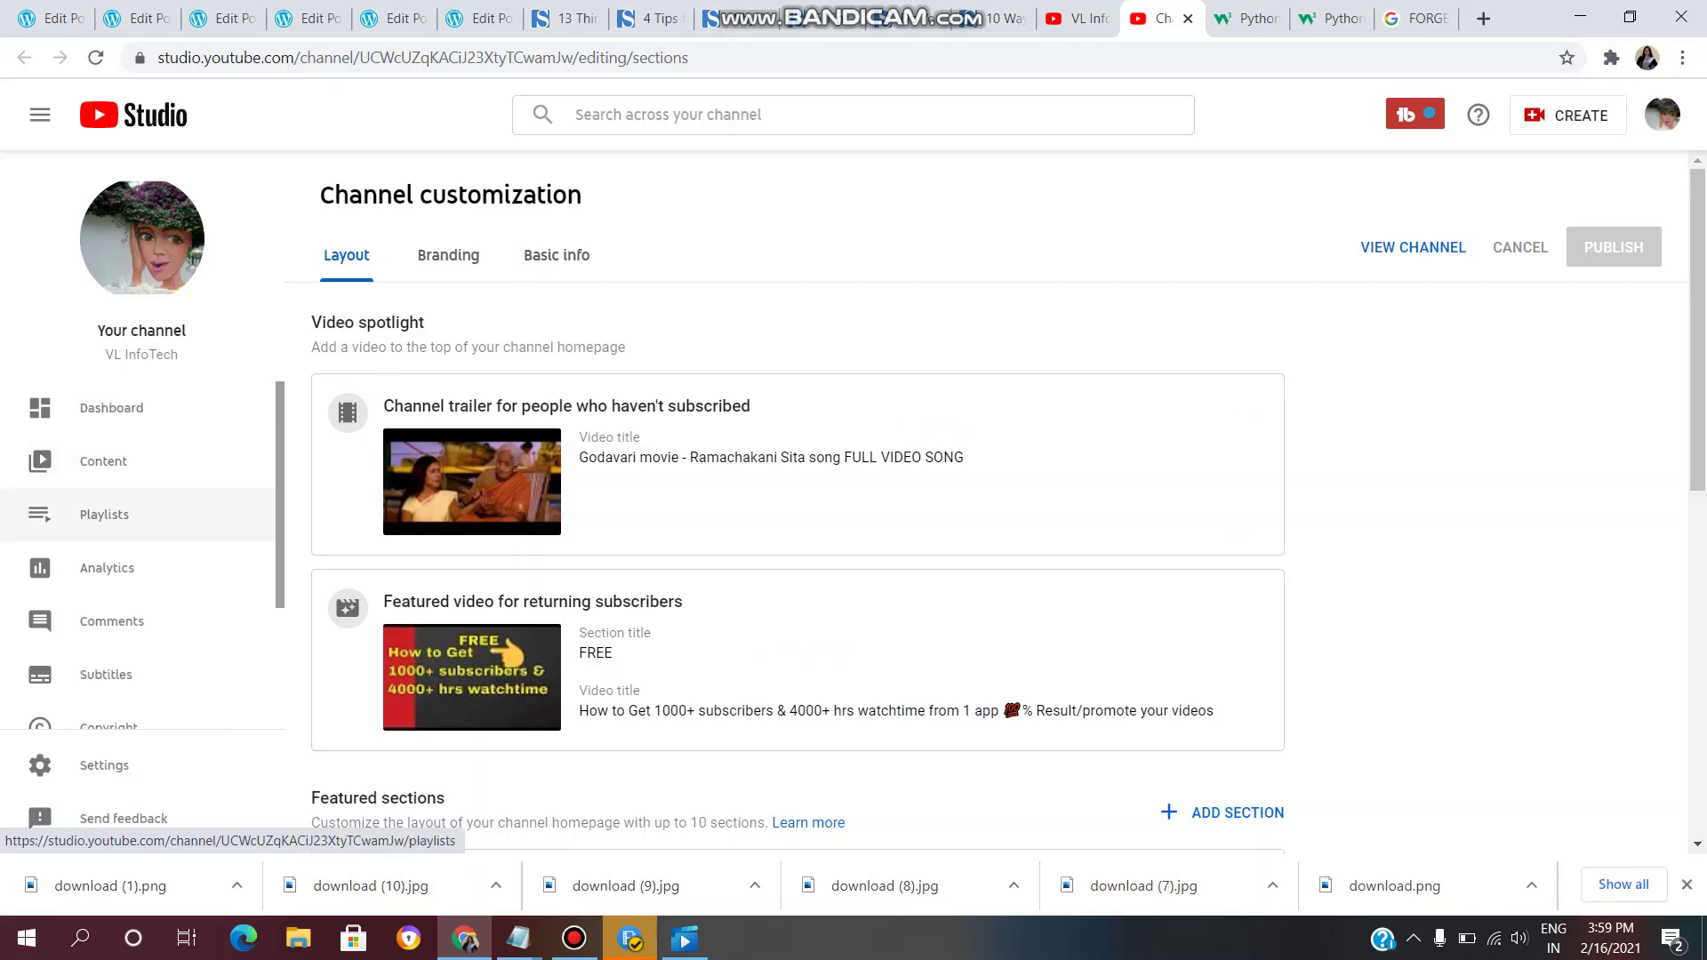
pyautogui.click(104, 514)
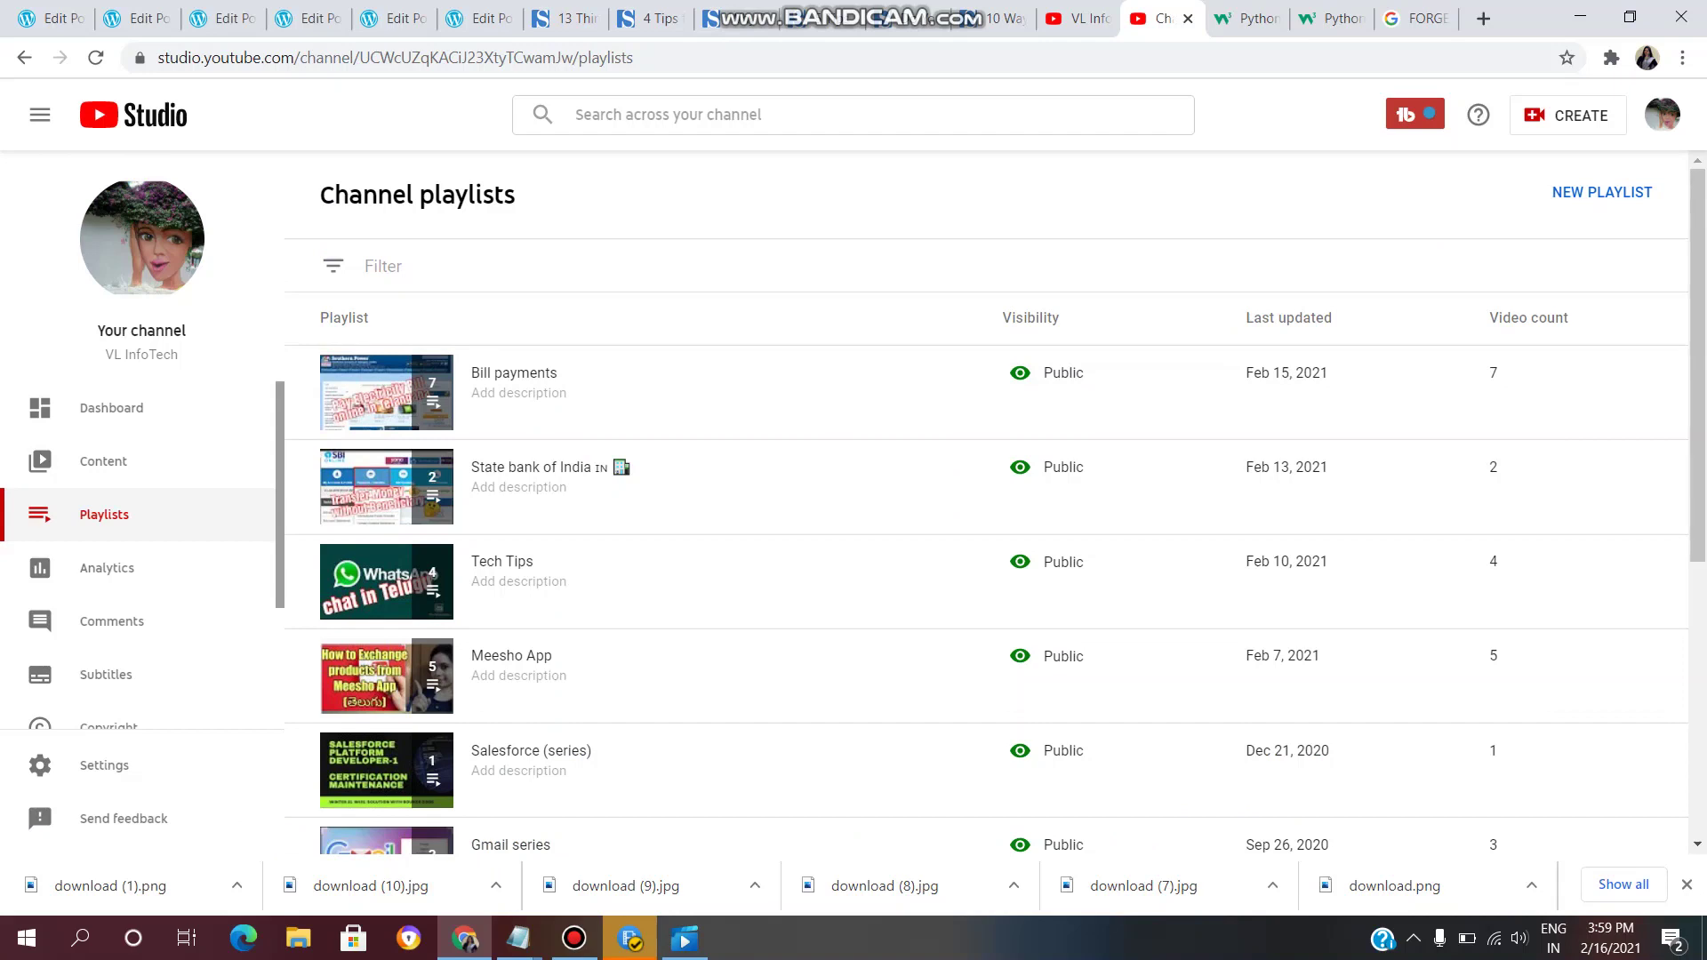
pyautogui.scroll(-4, 987, 556)
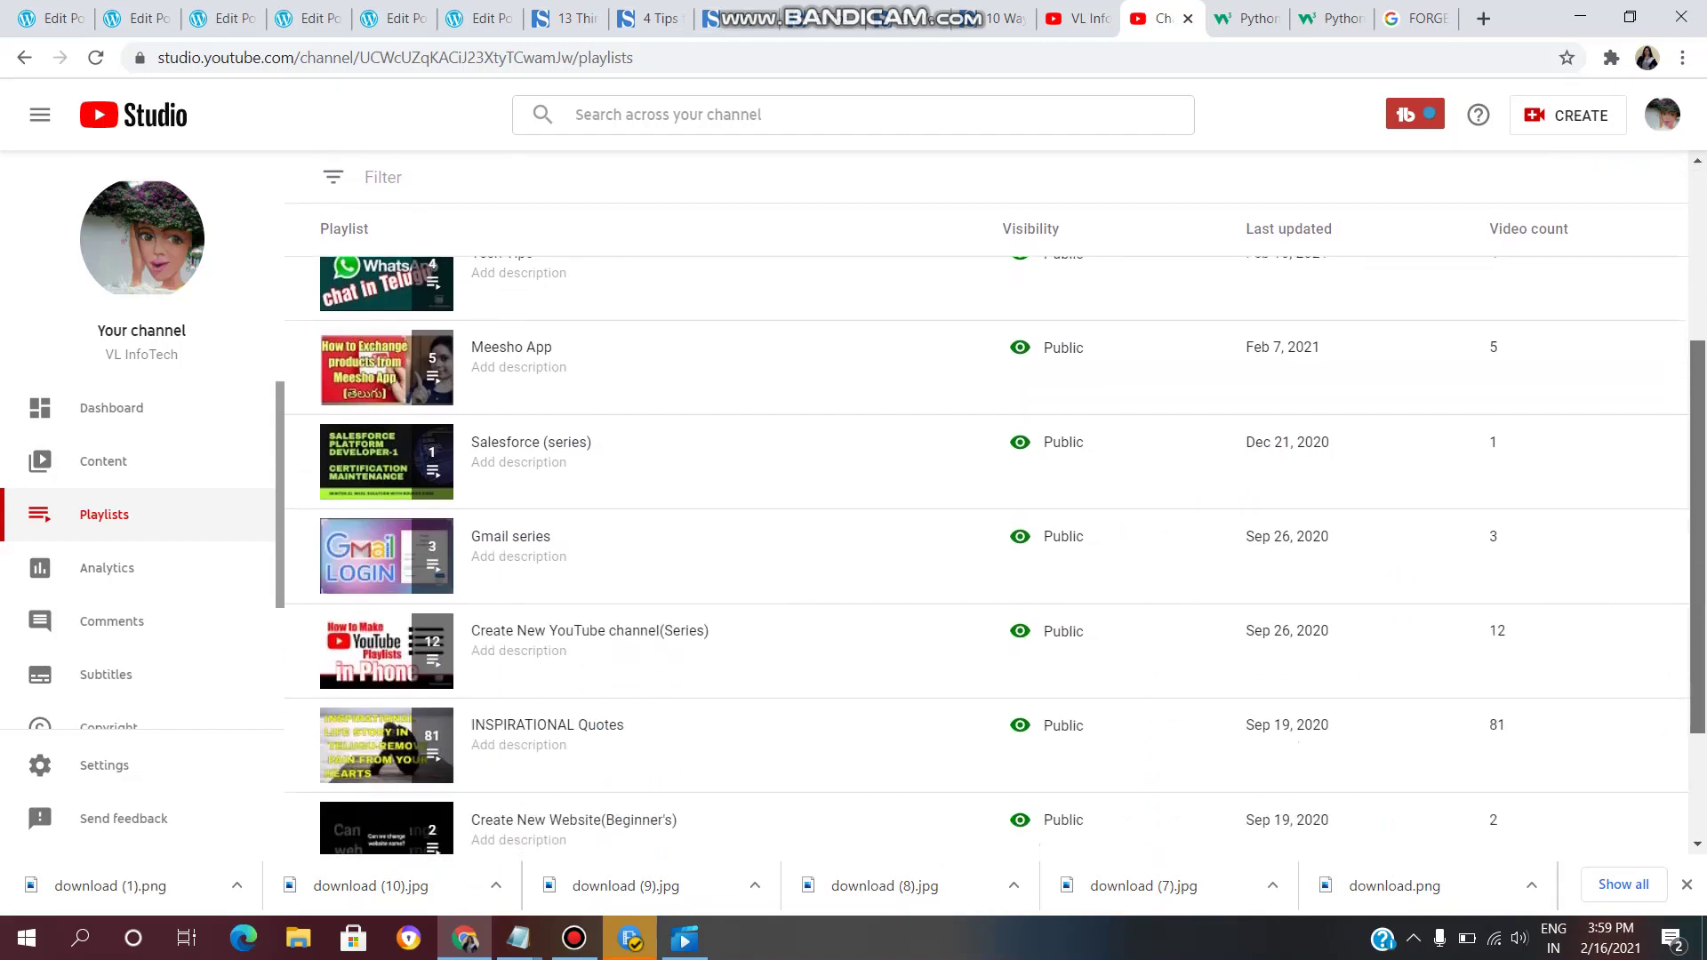
pyautogui.scroll(-2, 987, 556)
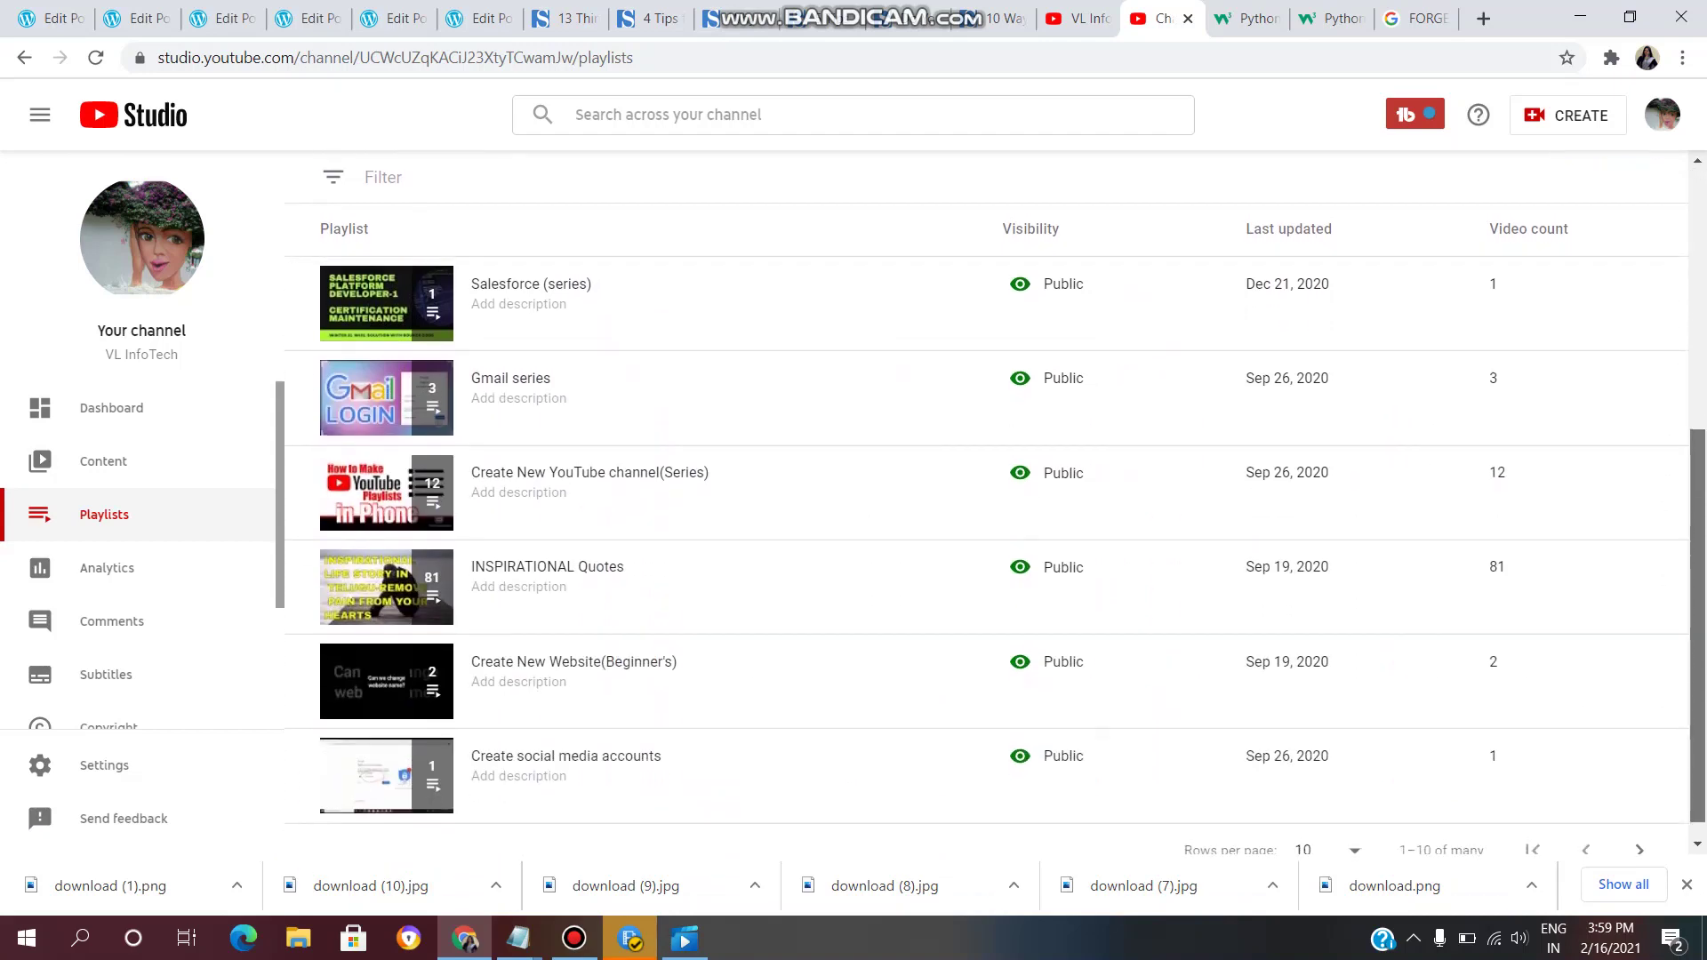
pyautogui.scroll(6, 987, 556)
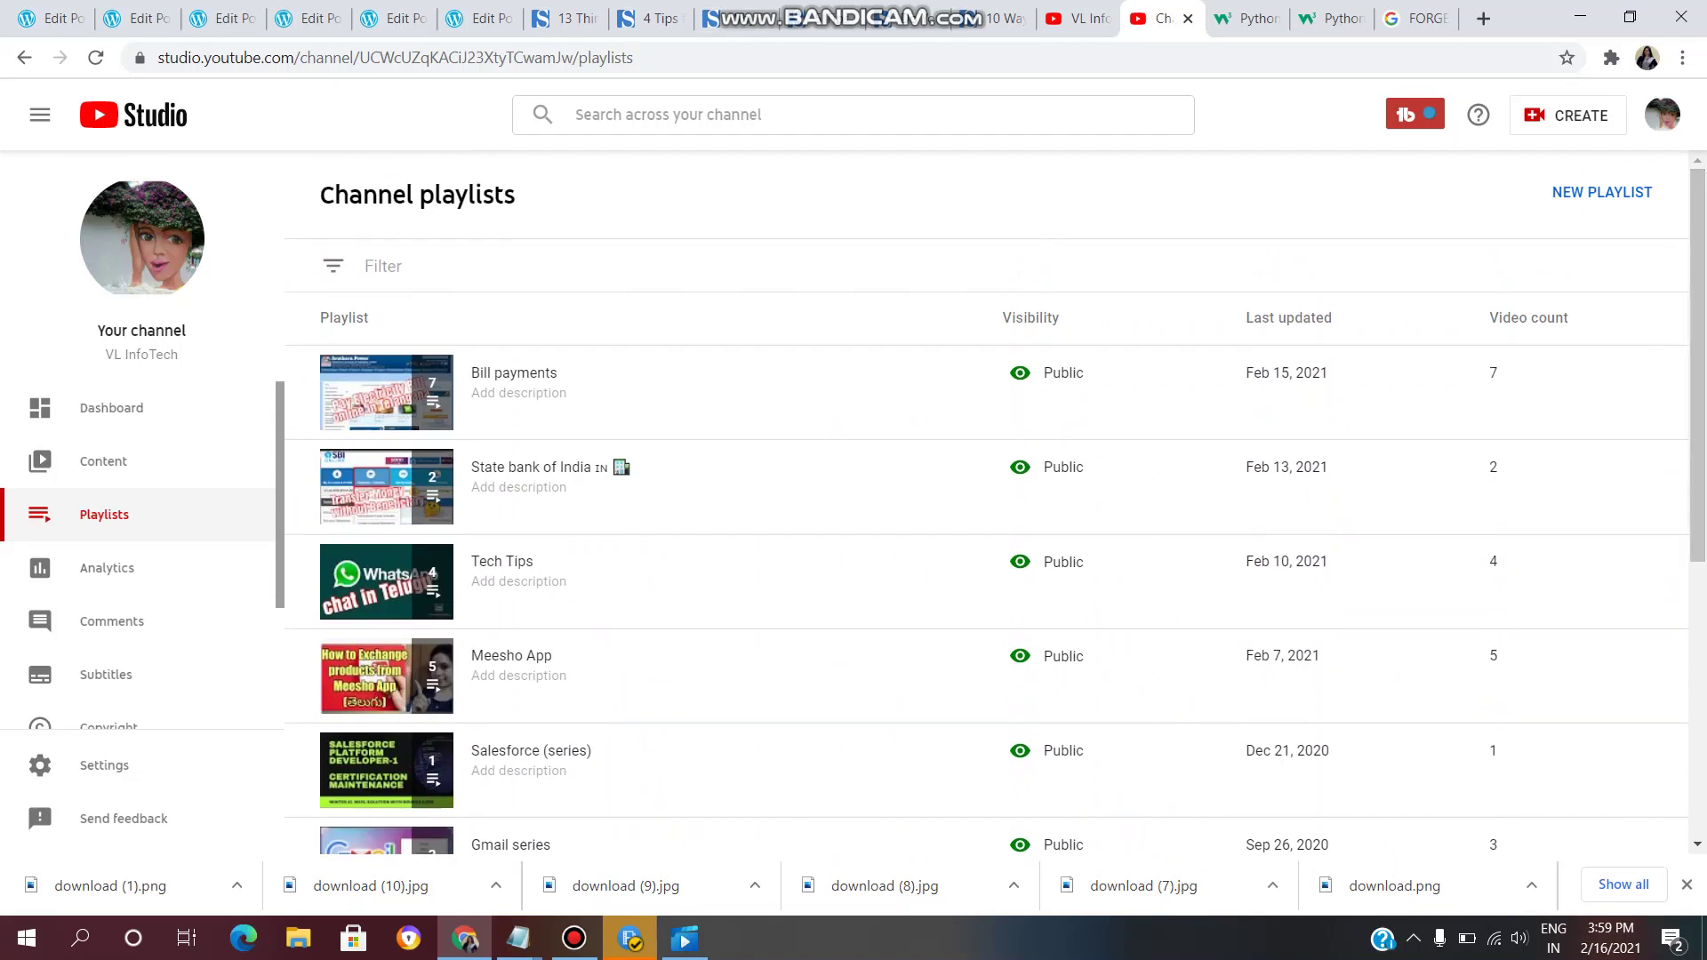
# Start a new playlist titled FACEBOOK
pyautogui.click(1602, 192)
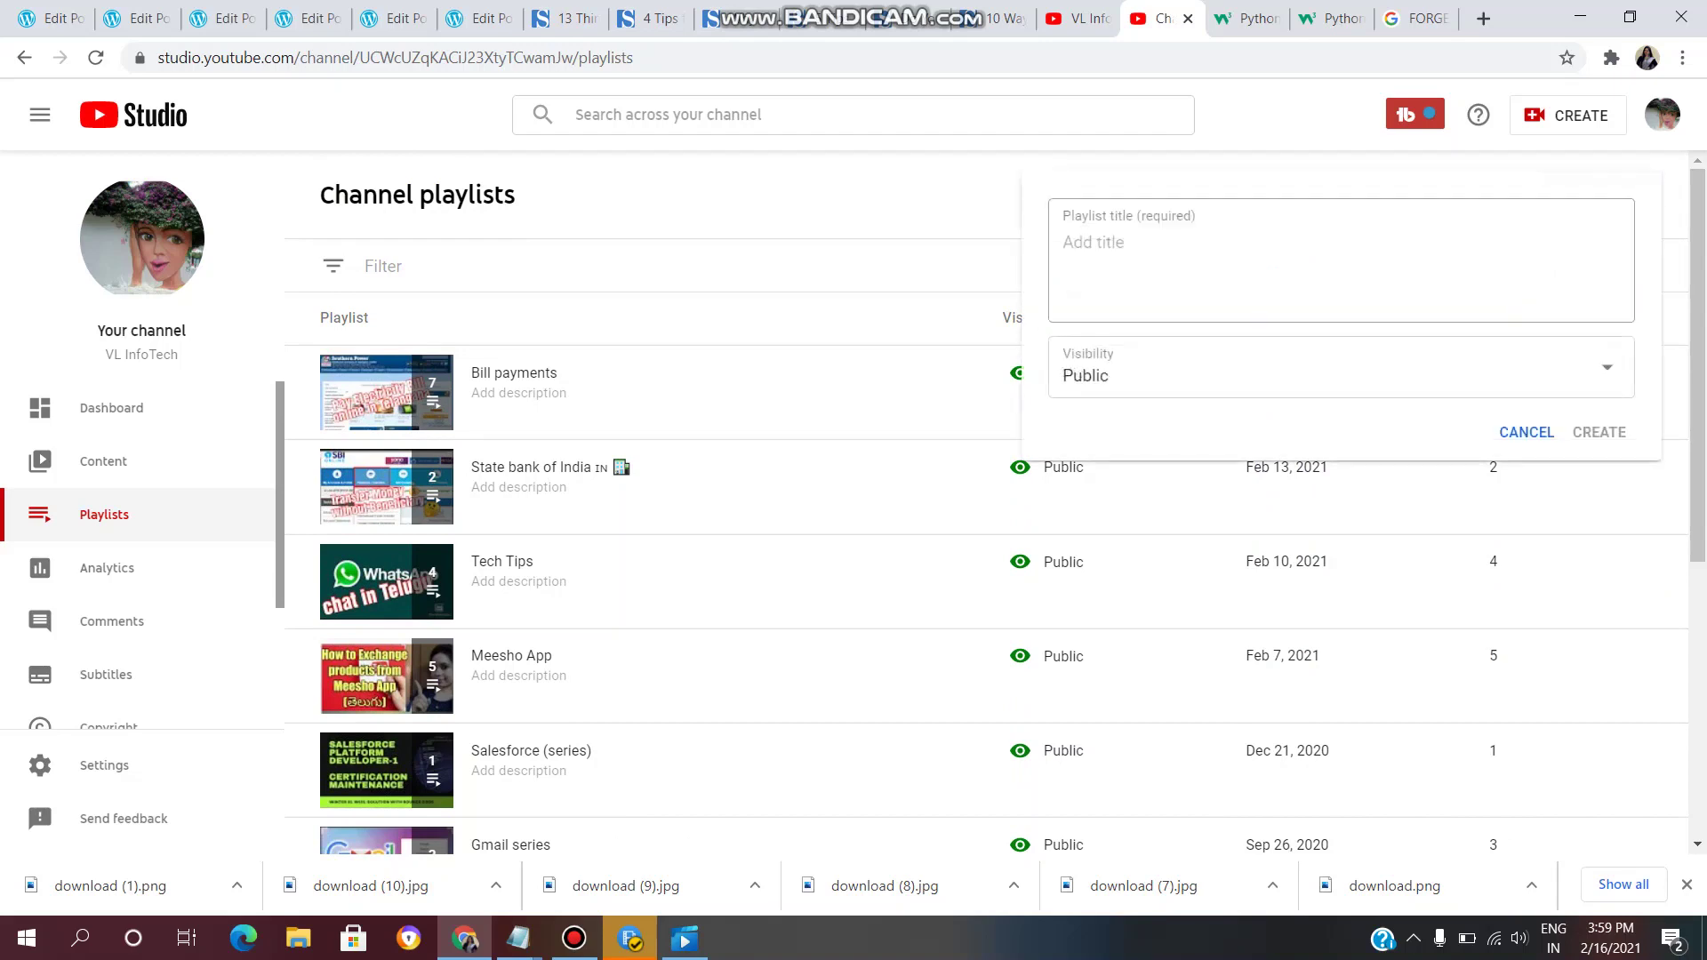
pyautogui.click(1093, 242)
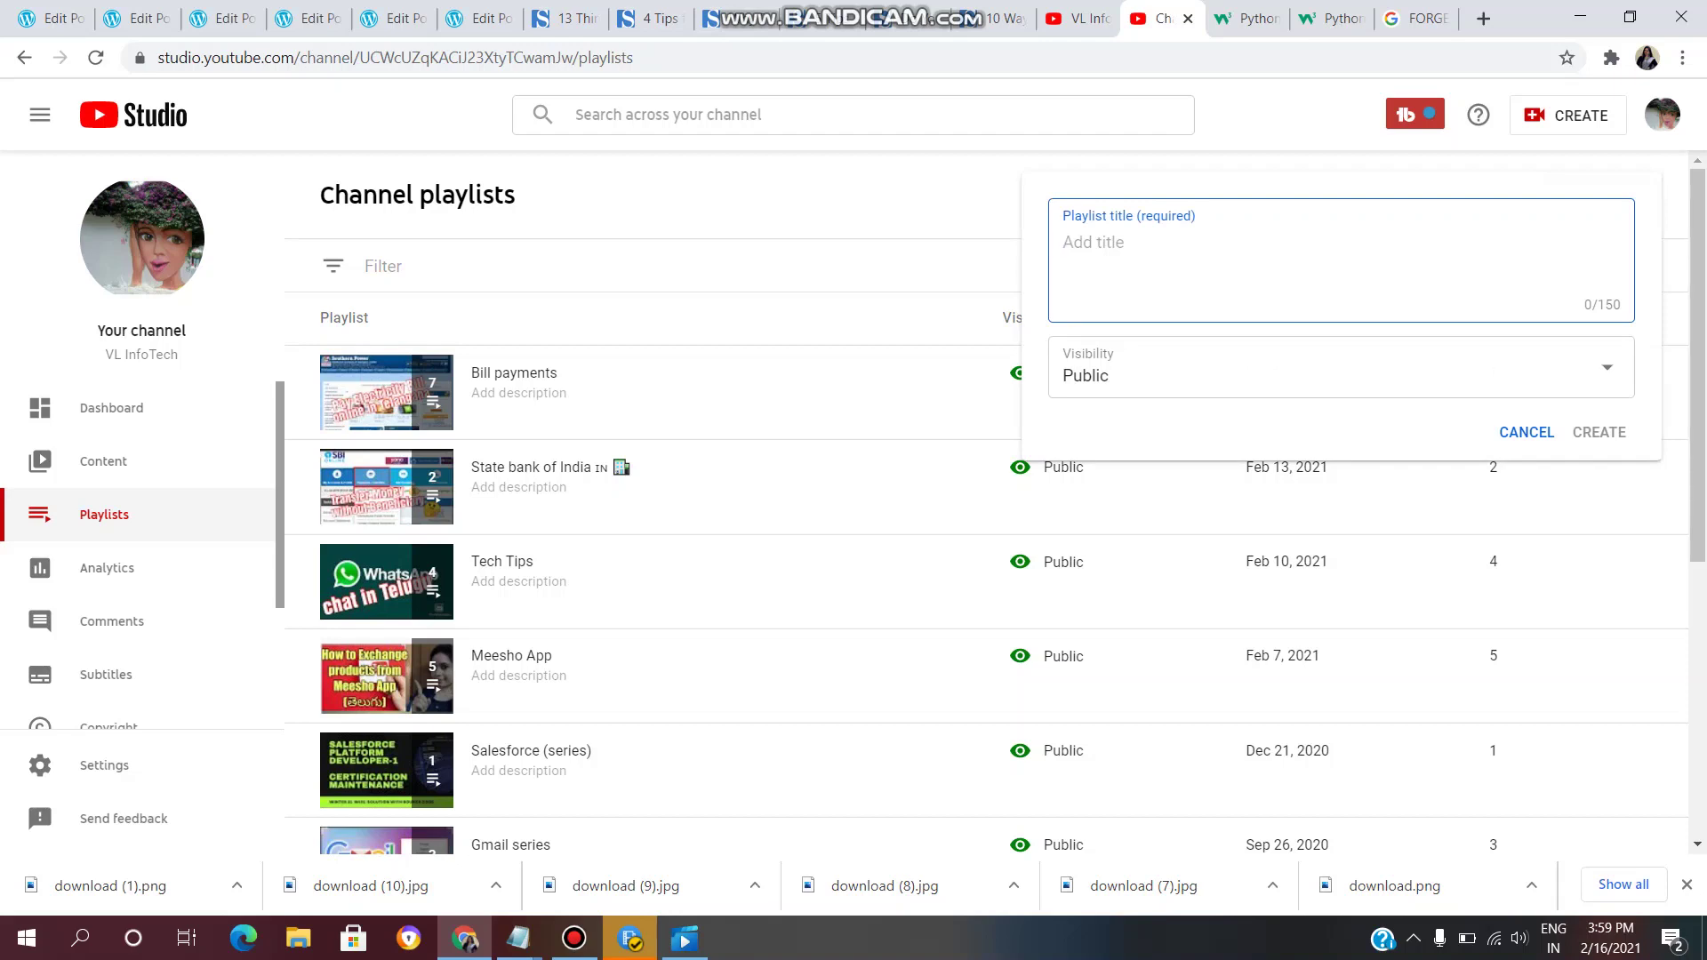
pyautogui.write('FACEBOOK')
# Go through the Public, Private and Unlisted visibility options for the new playlist and choose Public
pyautogui.click(1137, 367)
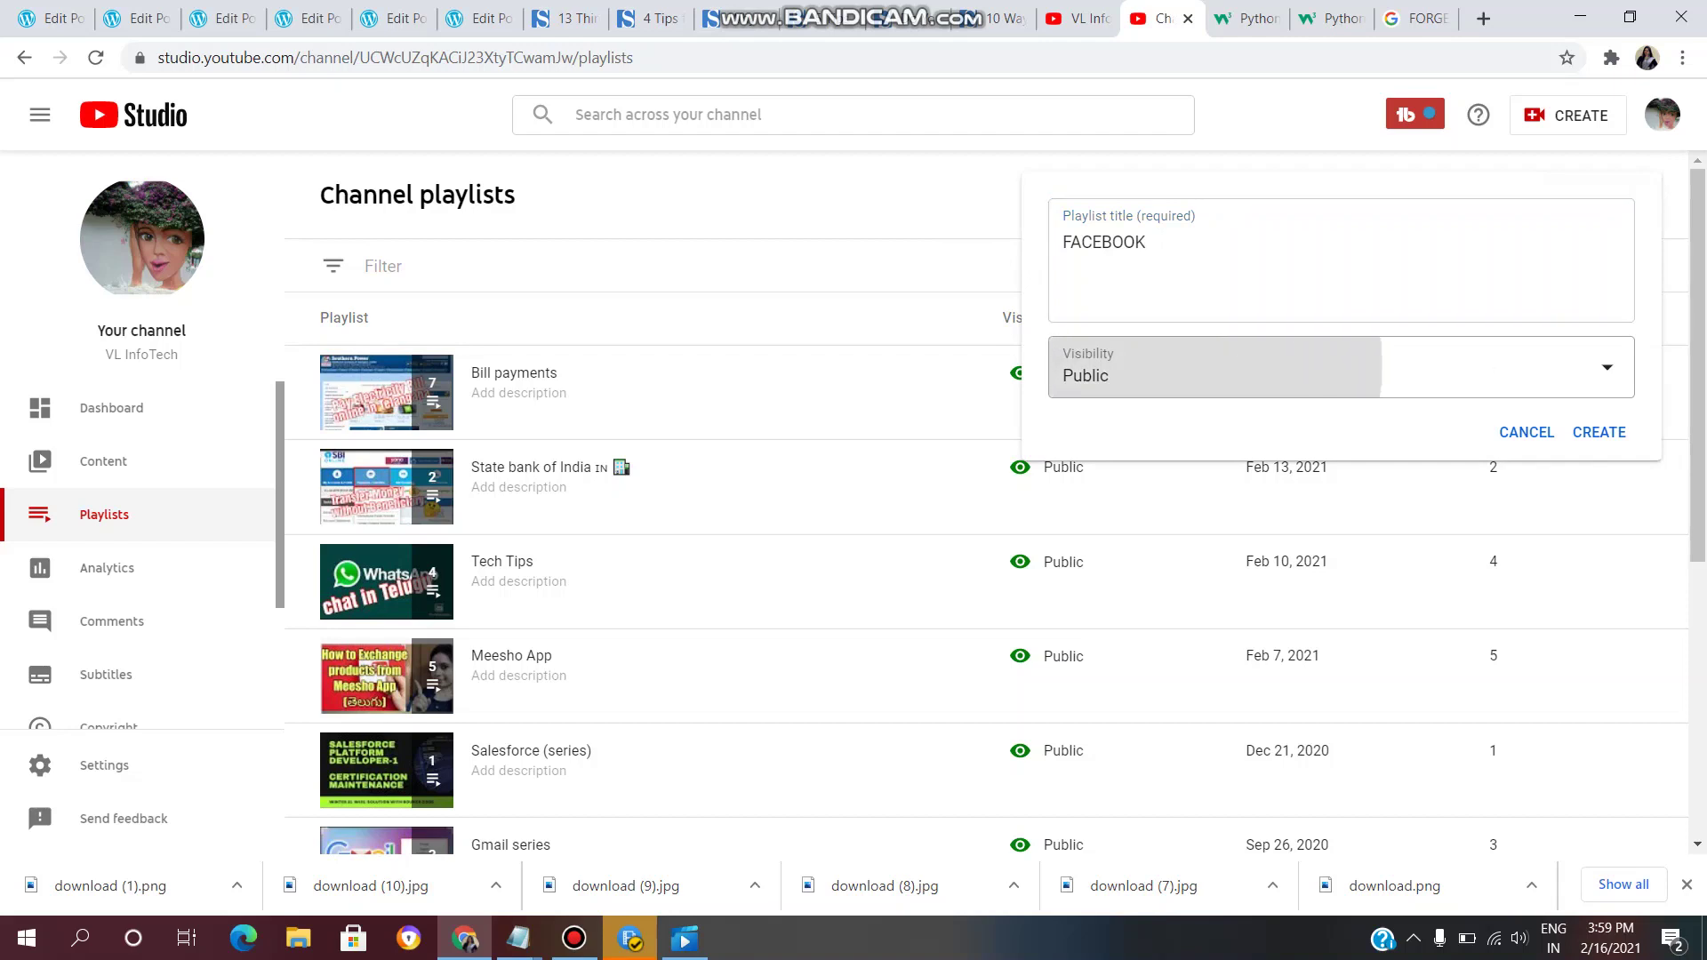
pyautogui.press('Down')
pyautogui.press('Down')
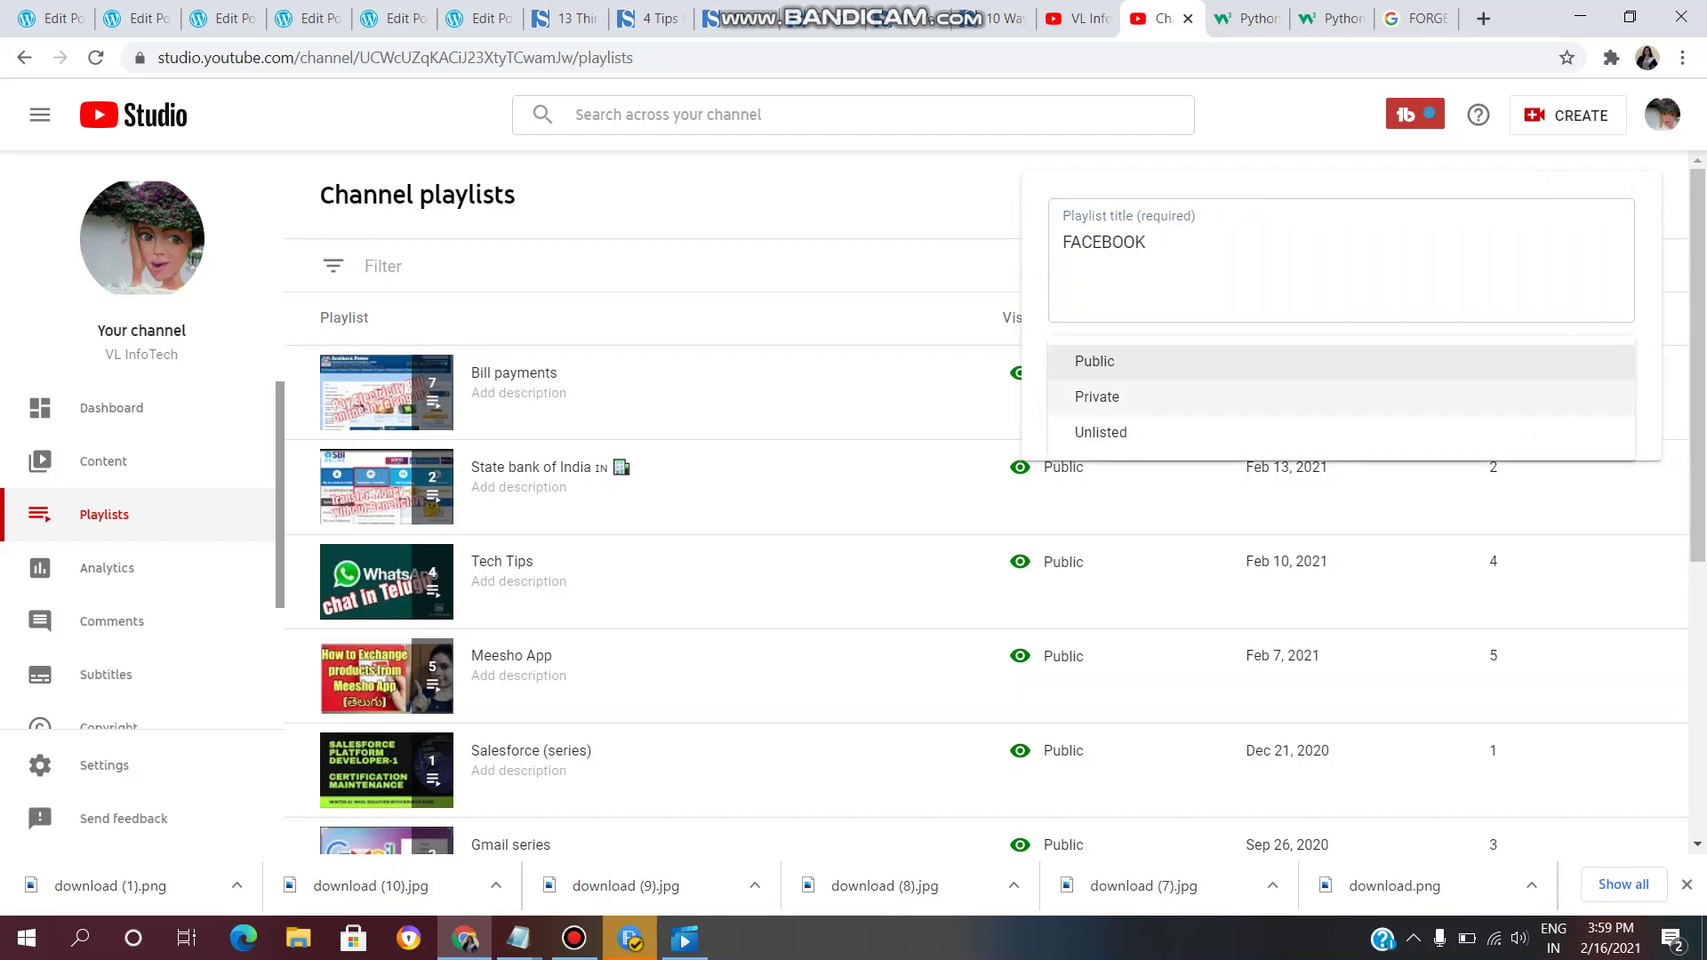
pyautogui.press('Up')
pyautogui.press('Down')
pyautogui.press('Up')
pyautogui.press('Up')
pyautogui.press('Up')
pyautogui.press('Down')
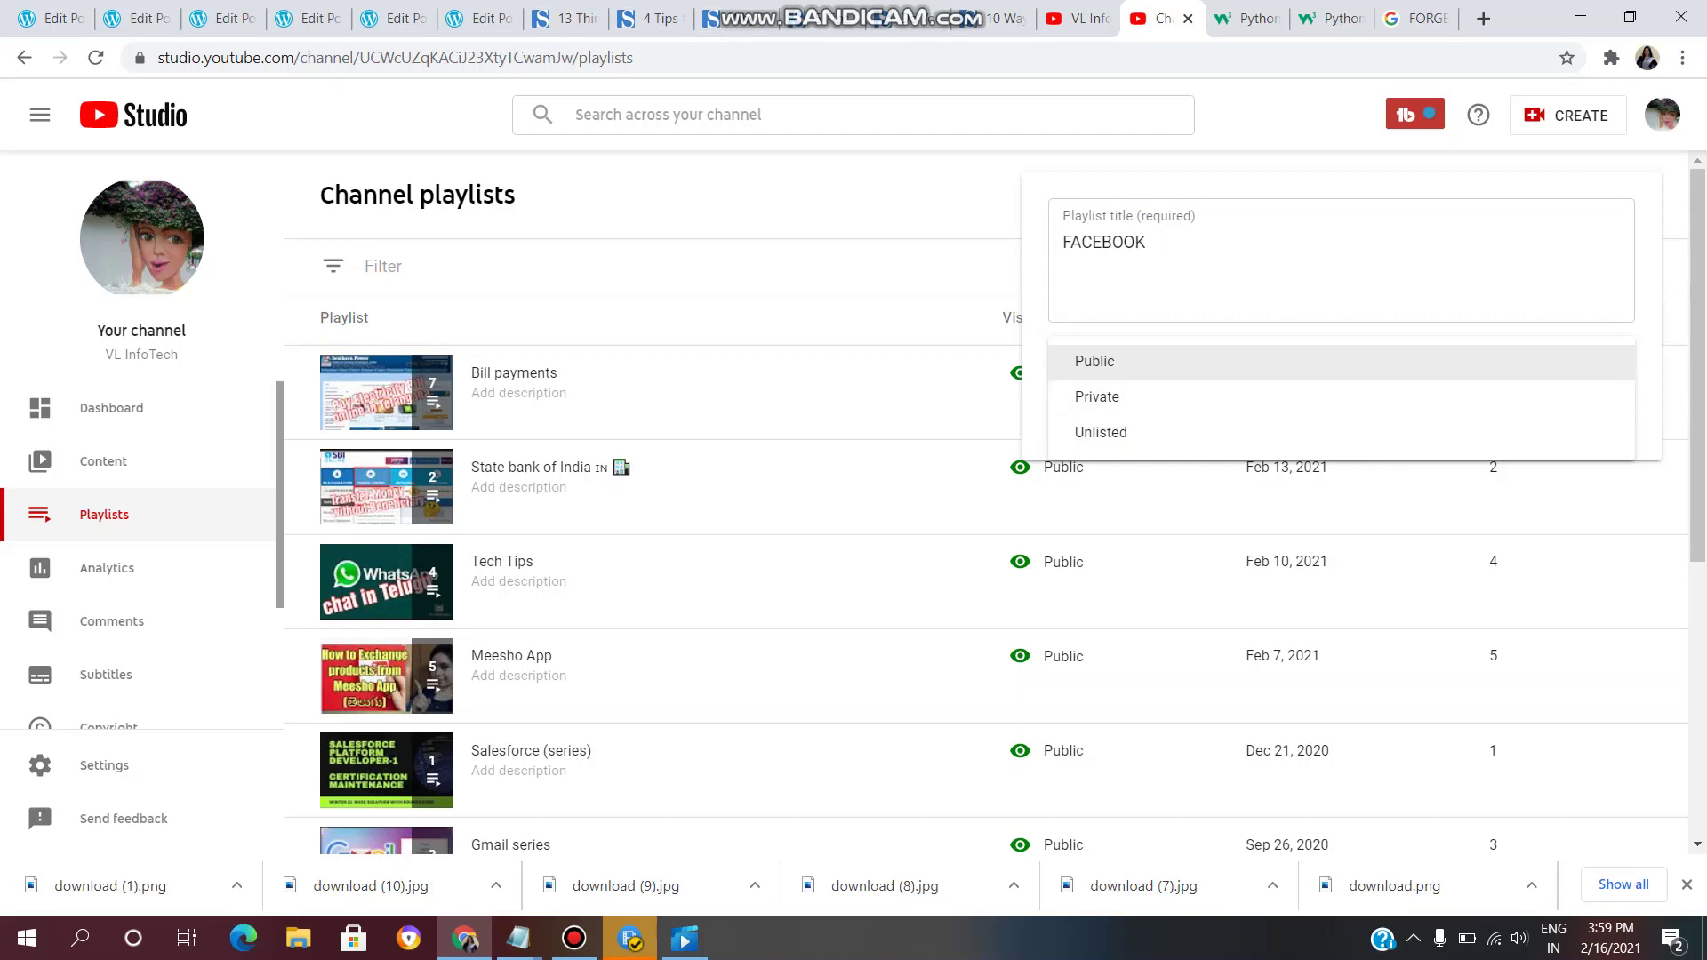
pyautogui.press('Down')
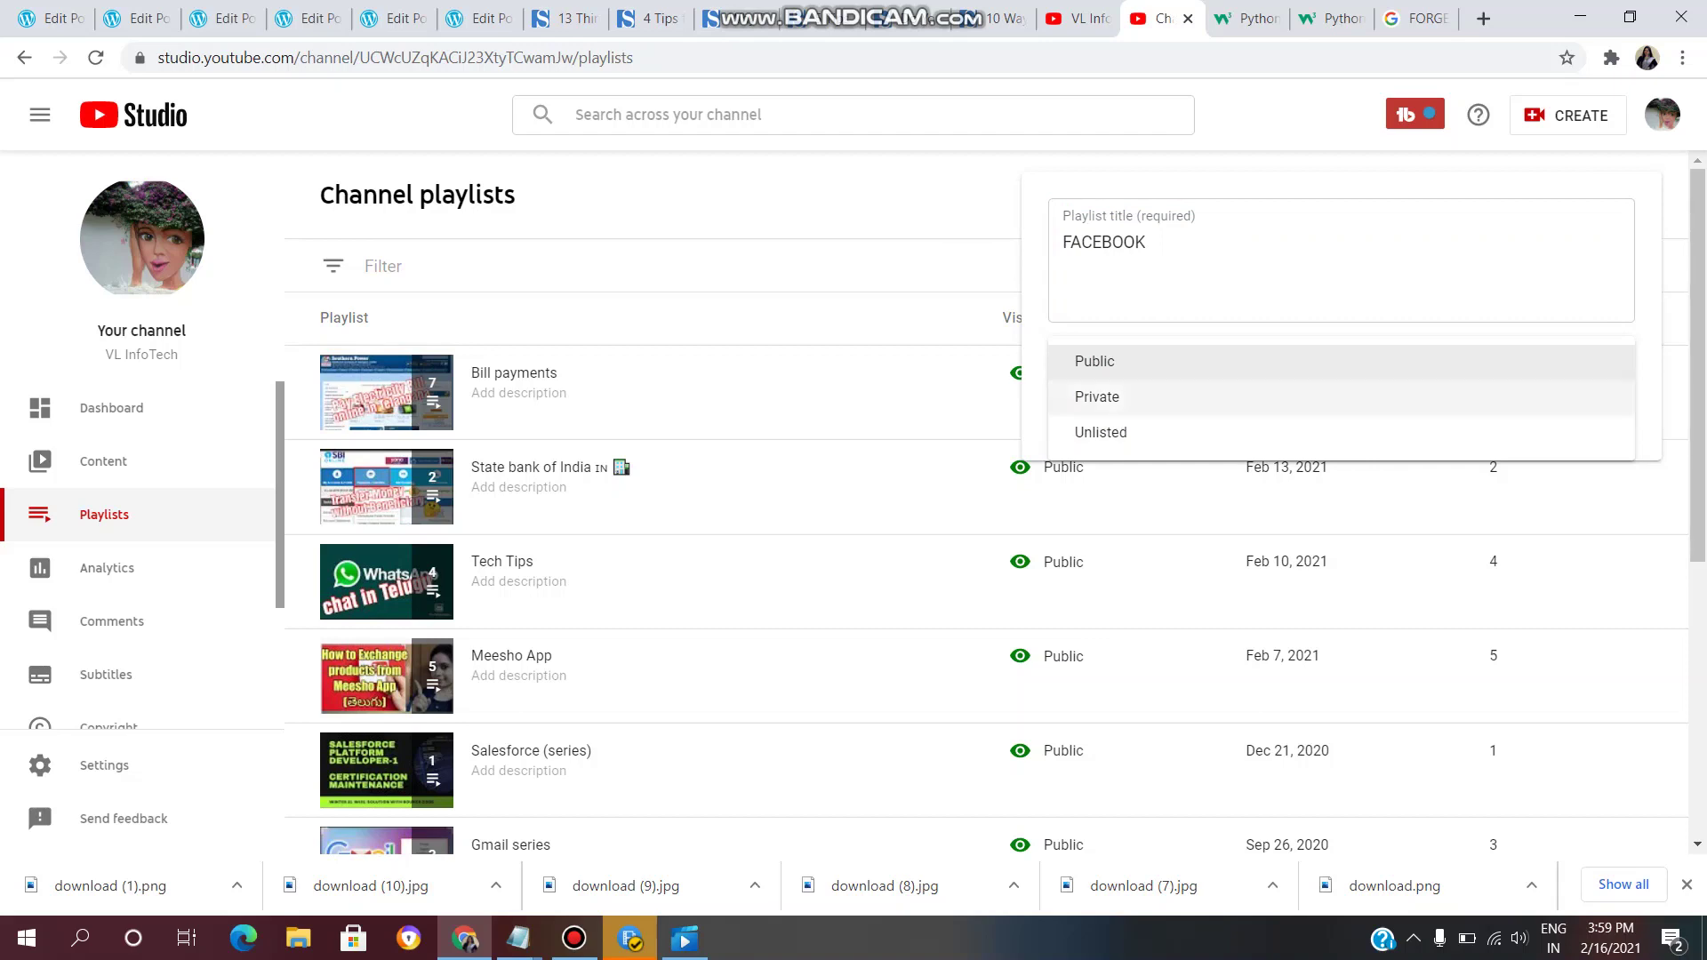
pyautogui.press('Down')
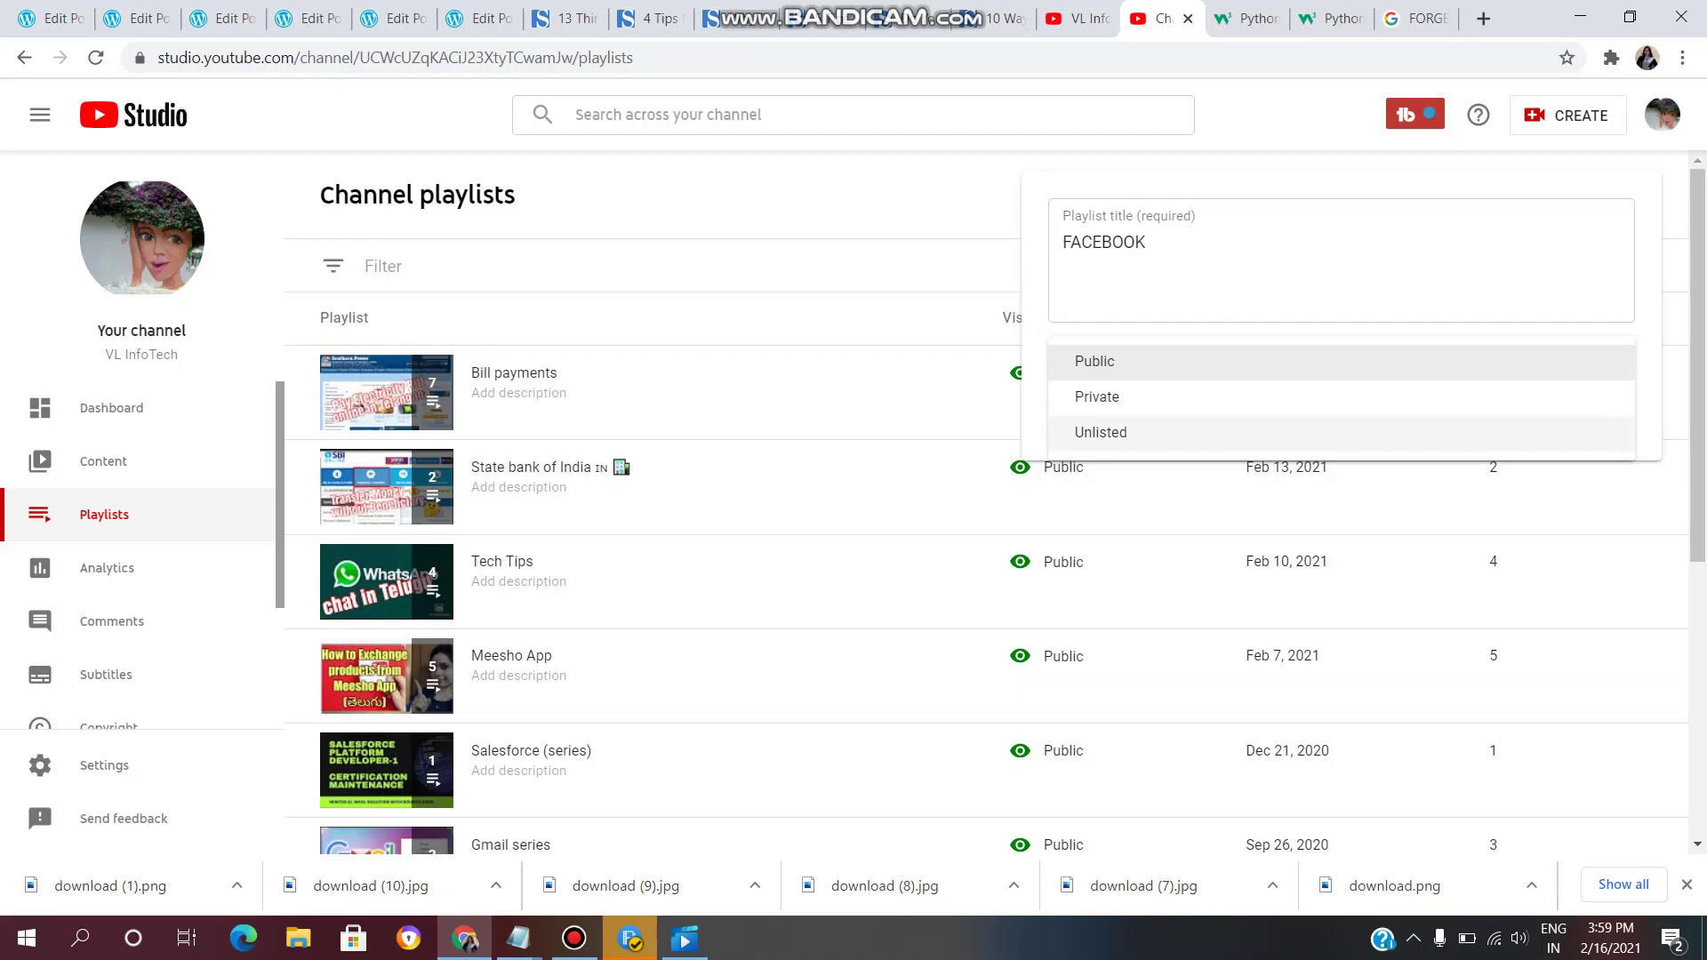
pyautogui.press('Down')
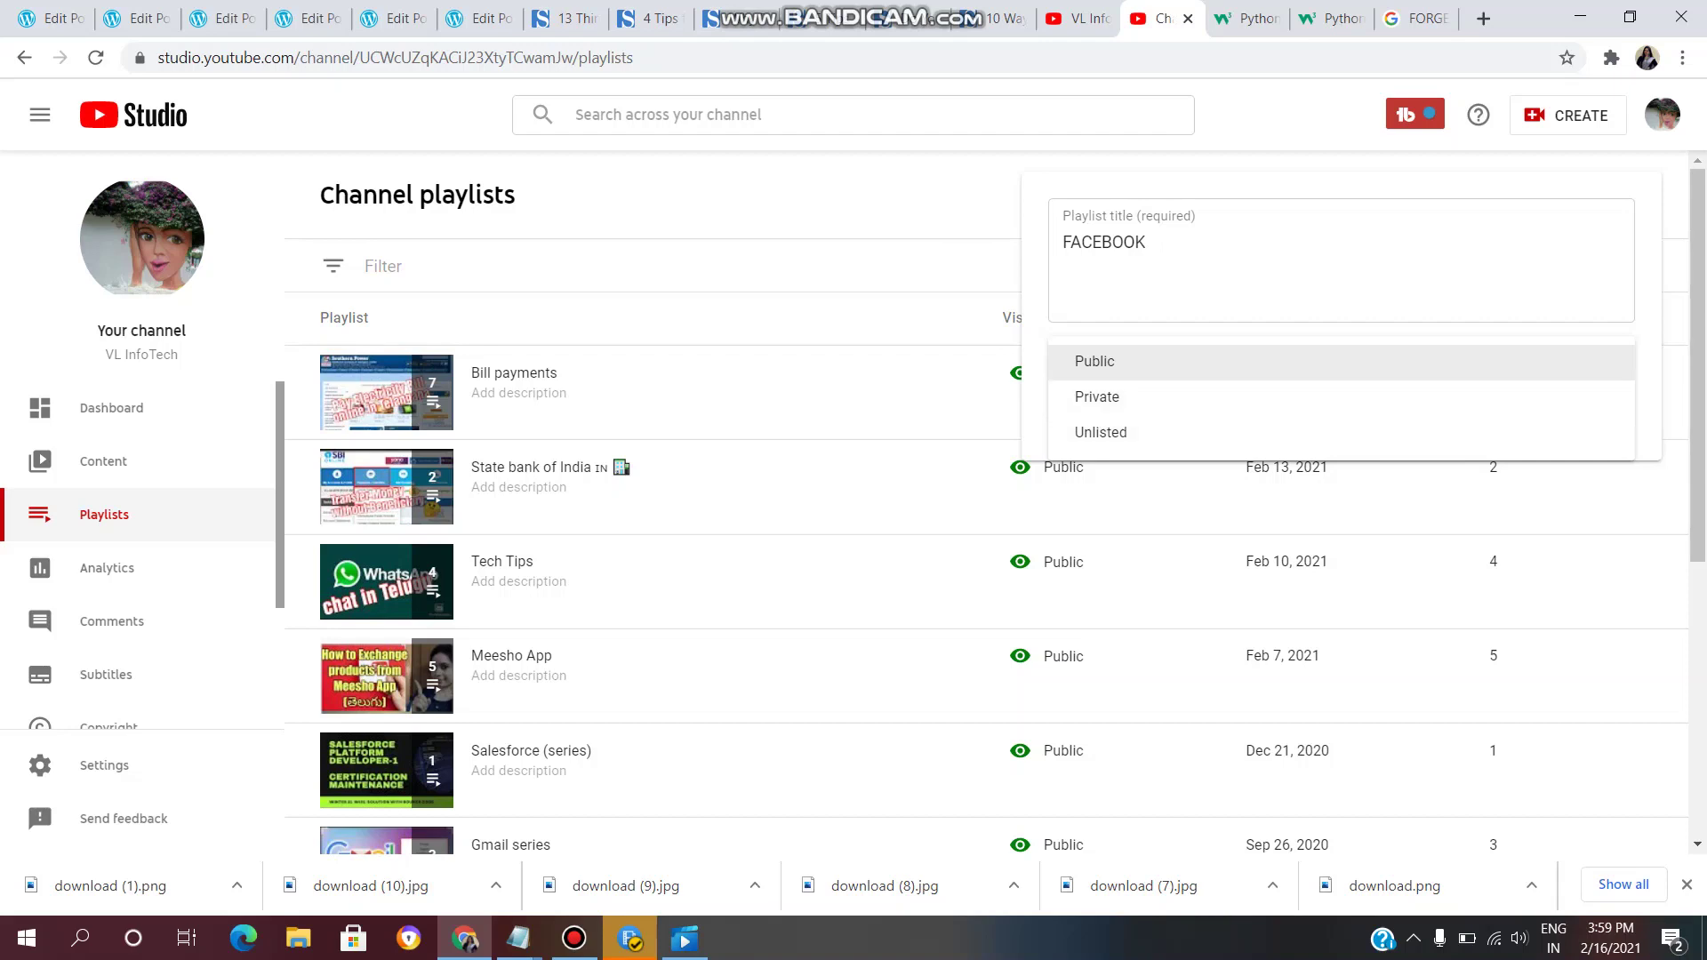
pyautogui.press('Return')
# Create the public FACEBOOK playlist and look through the channel's playlists
pyautogui.click(1146, 242)
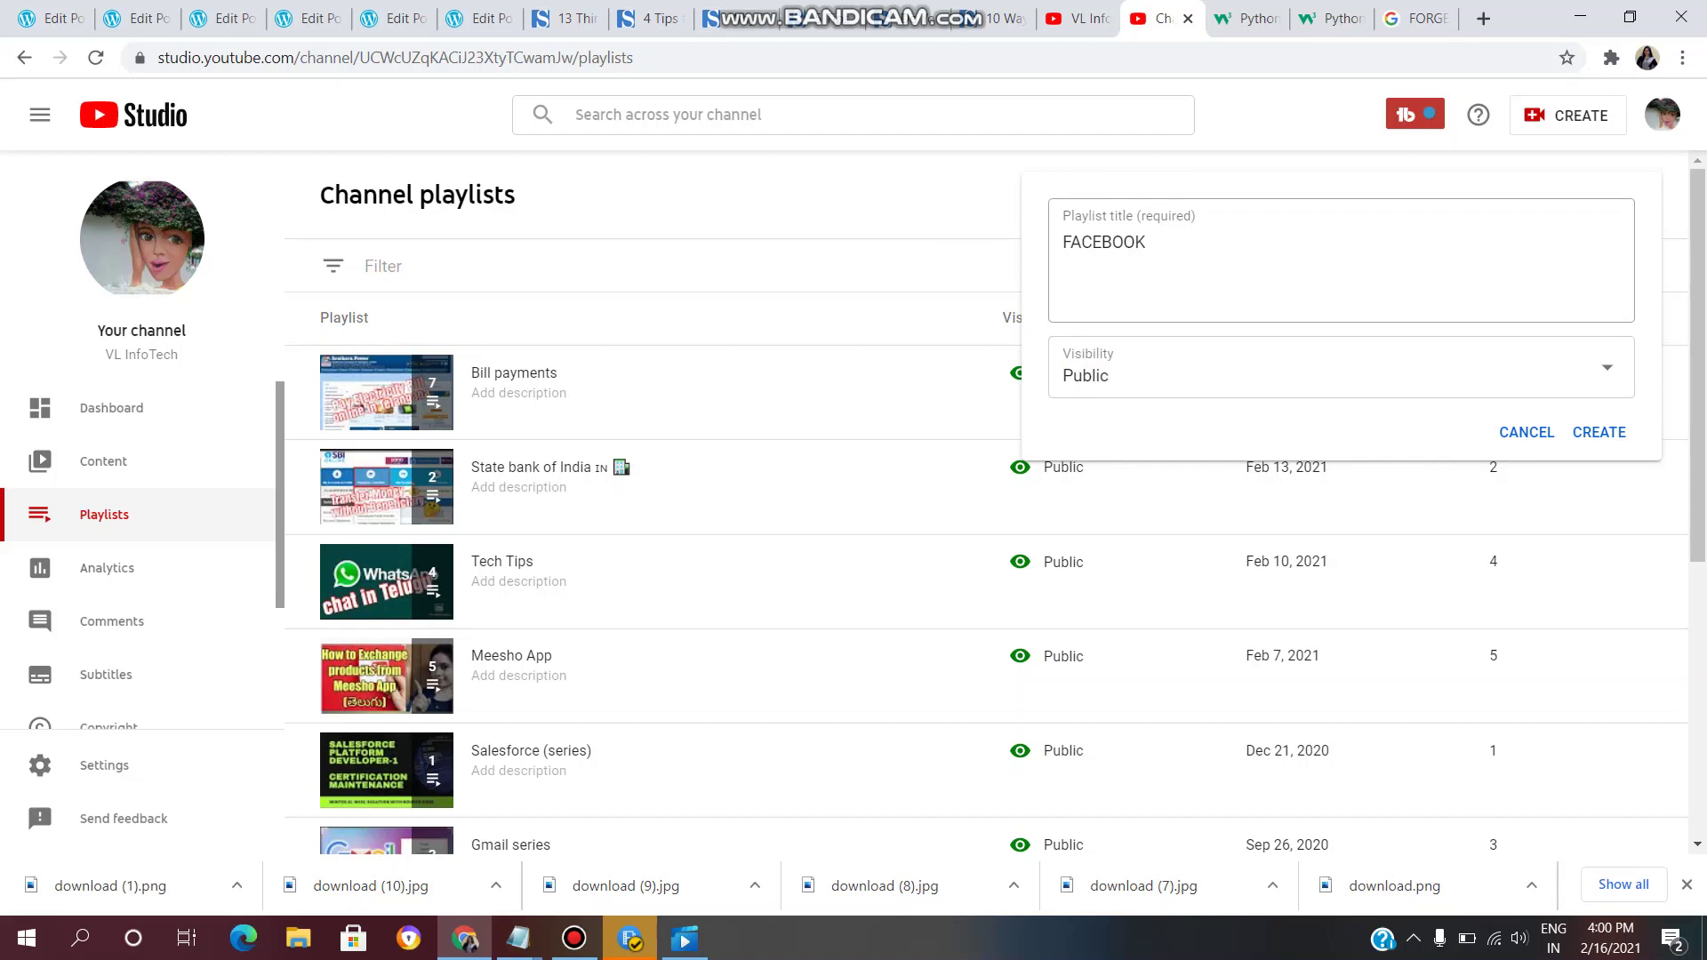
pyautogui.moveTo(1070, 216); pyautogui.dragTo(1134, 216)
pyautogui.moveTo(1066, 384); pyautogui.dragTo(1107, 354)
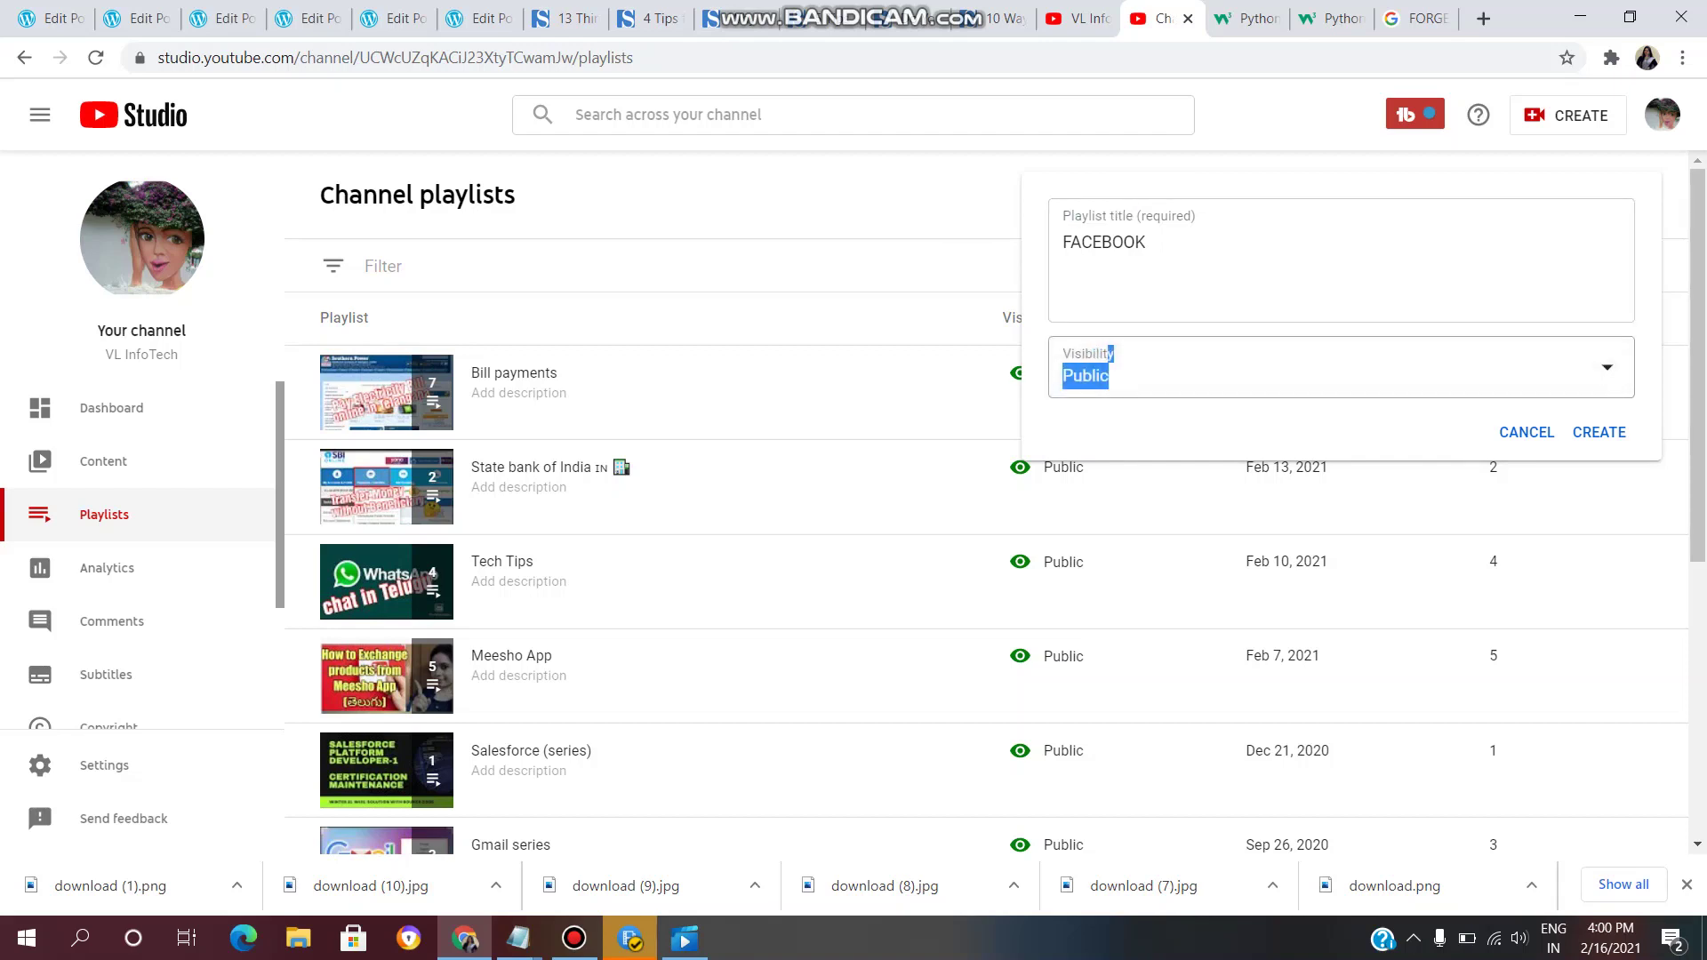
pyautogui.click(1598, 432)
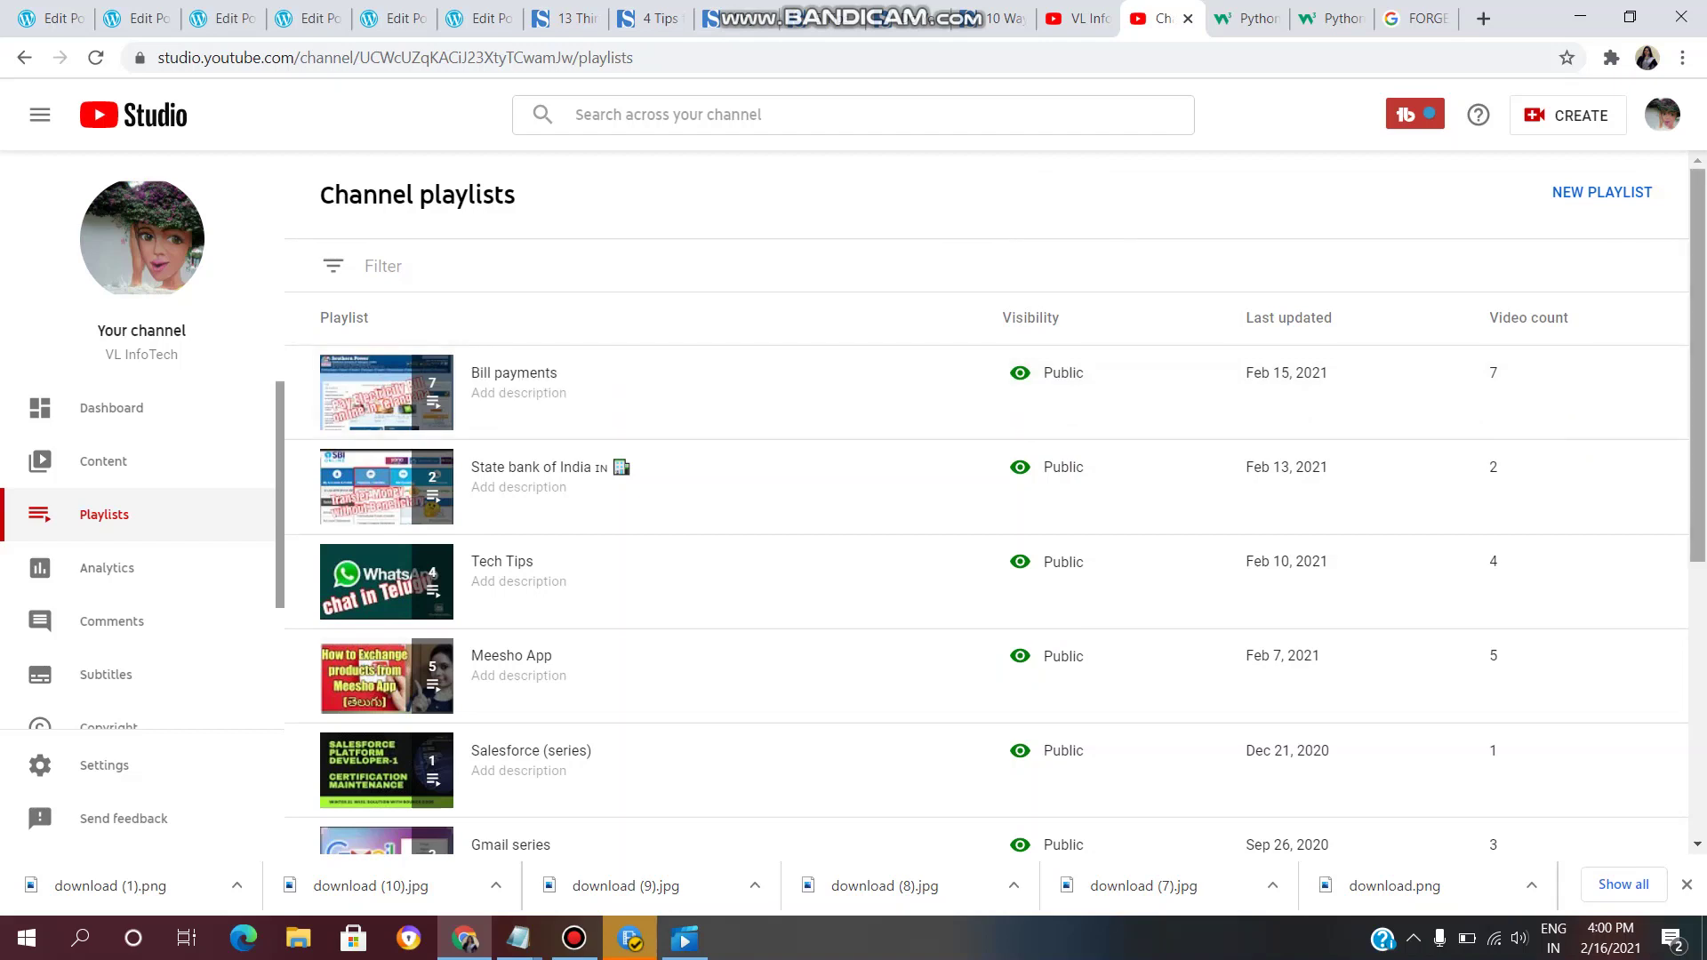
pyautogui.scroll(-6, 987, 551)
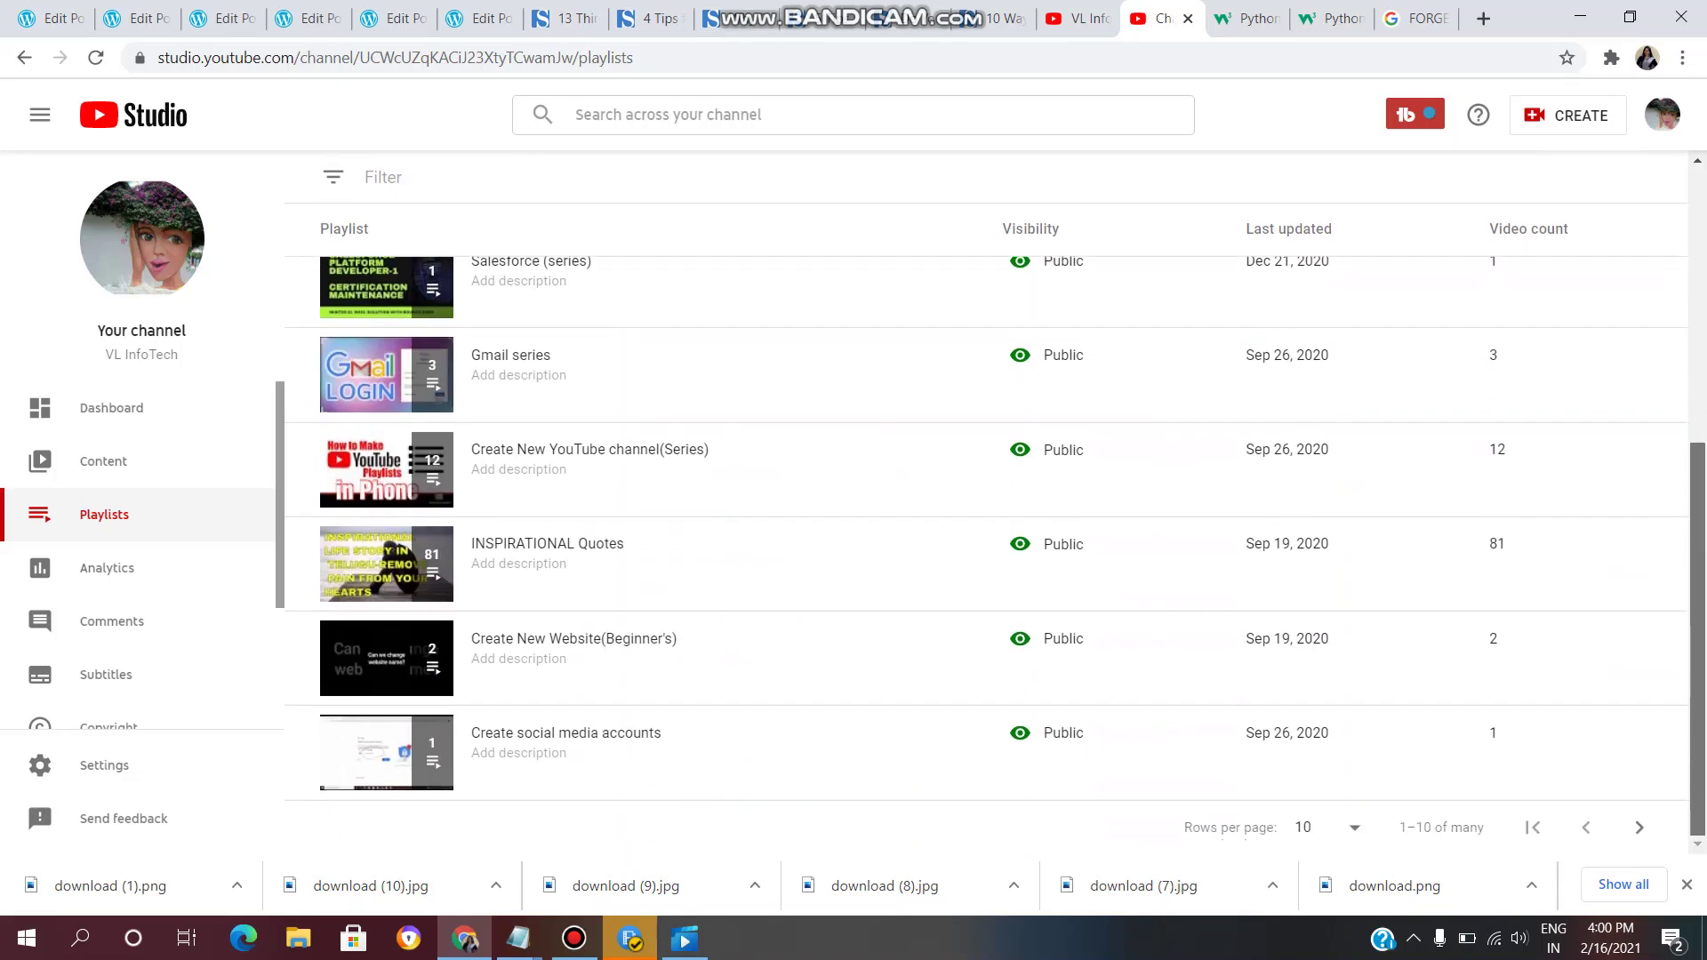
pyautogui.scroll(6, 986, 551)
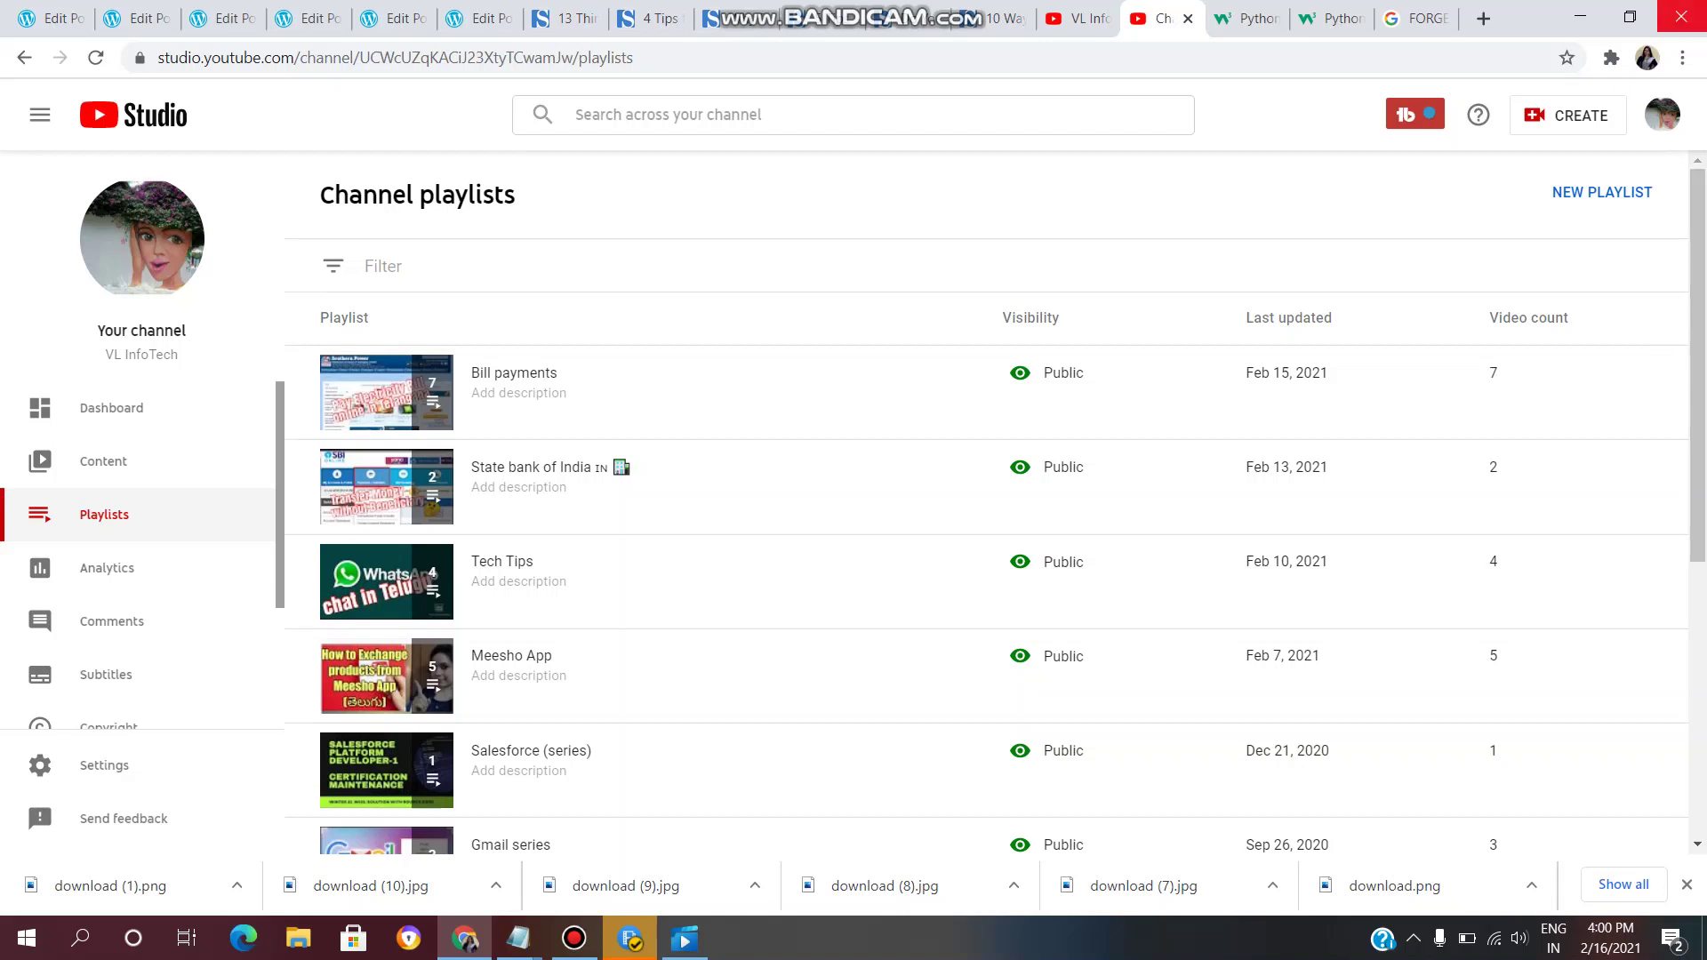
pyautogui.moveTo(1696, 365); pyautogui.dragTo(1697, 598)
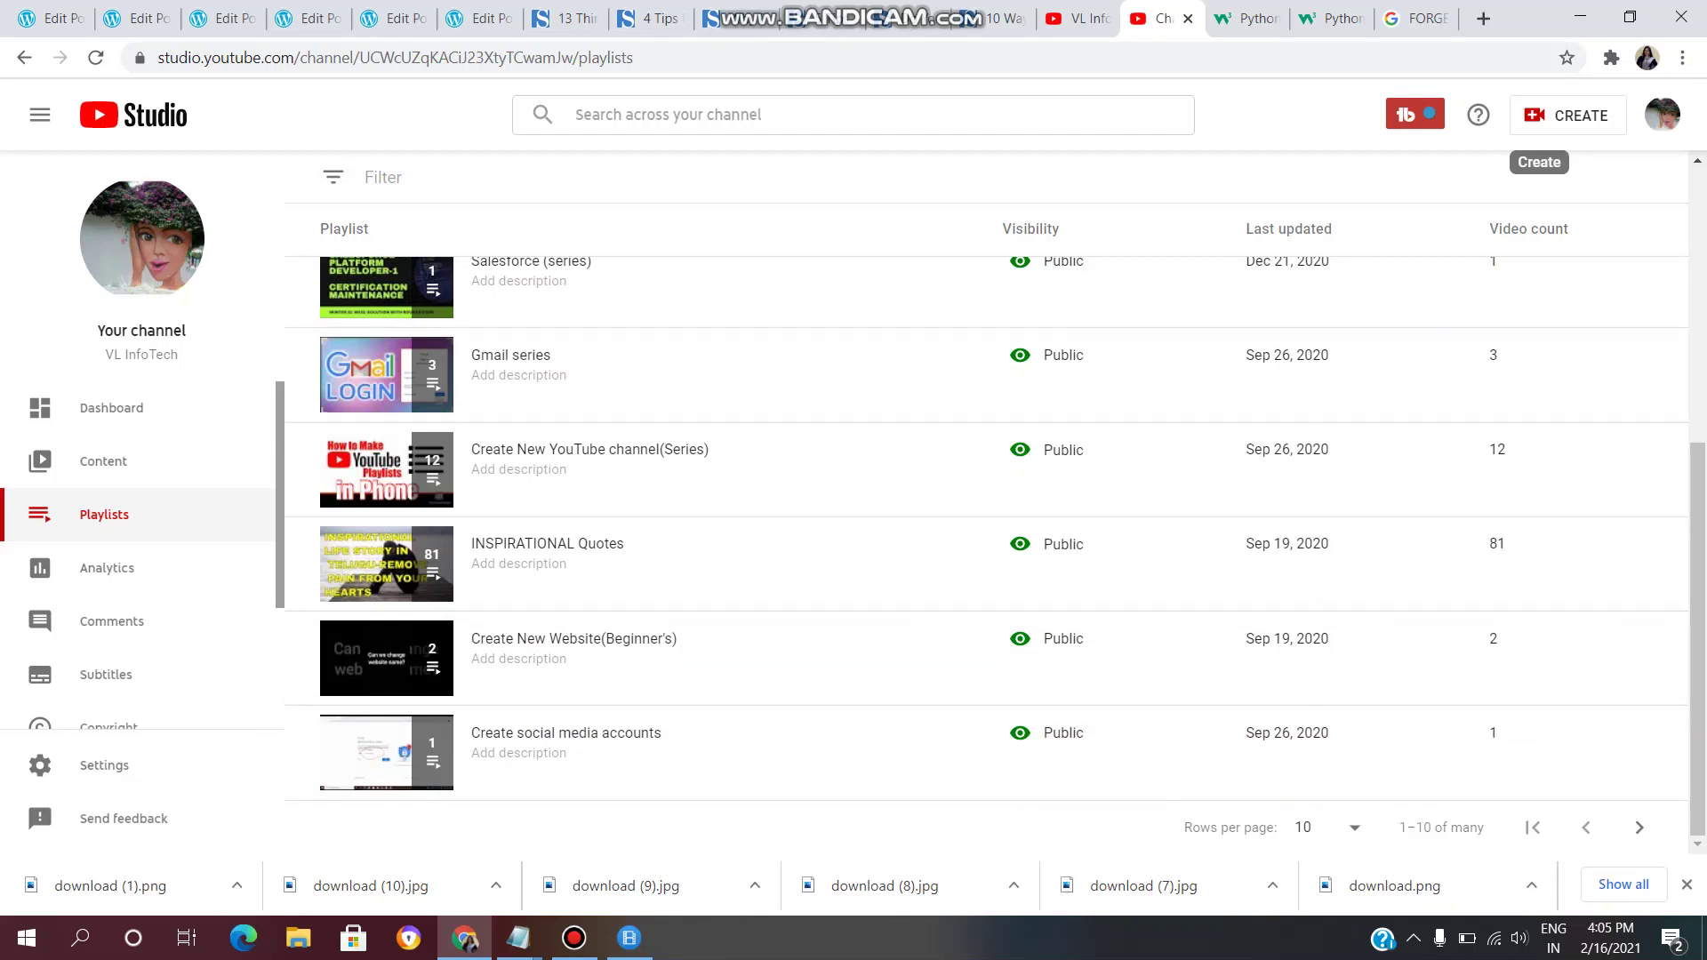
# Upload the video file named death from the Bandicut documents folder
pyautogui.click(1568, 115)
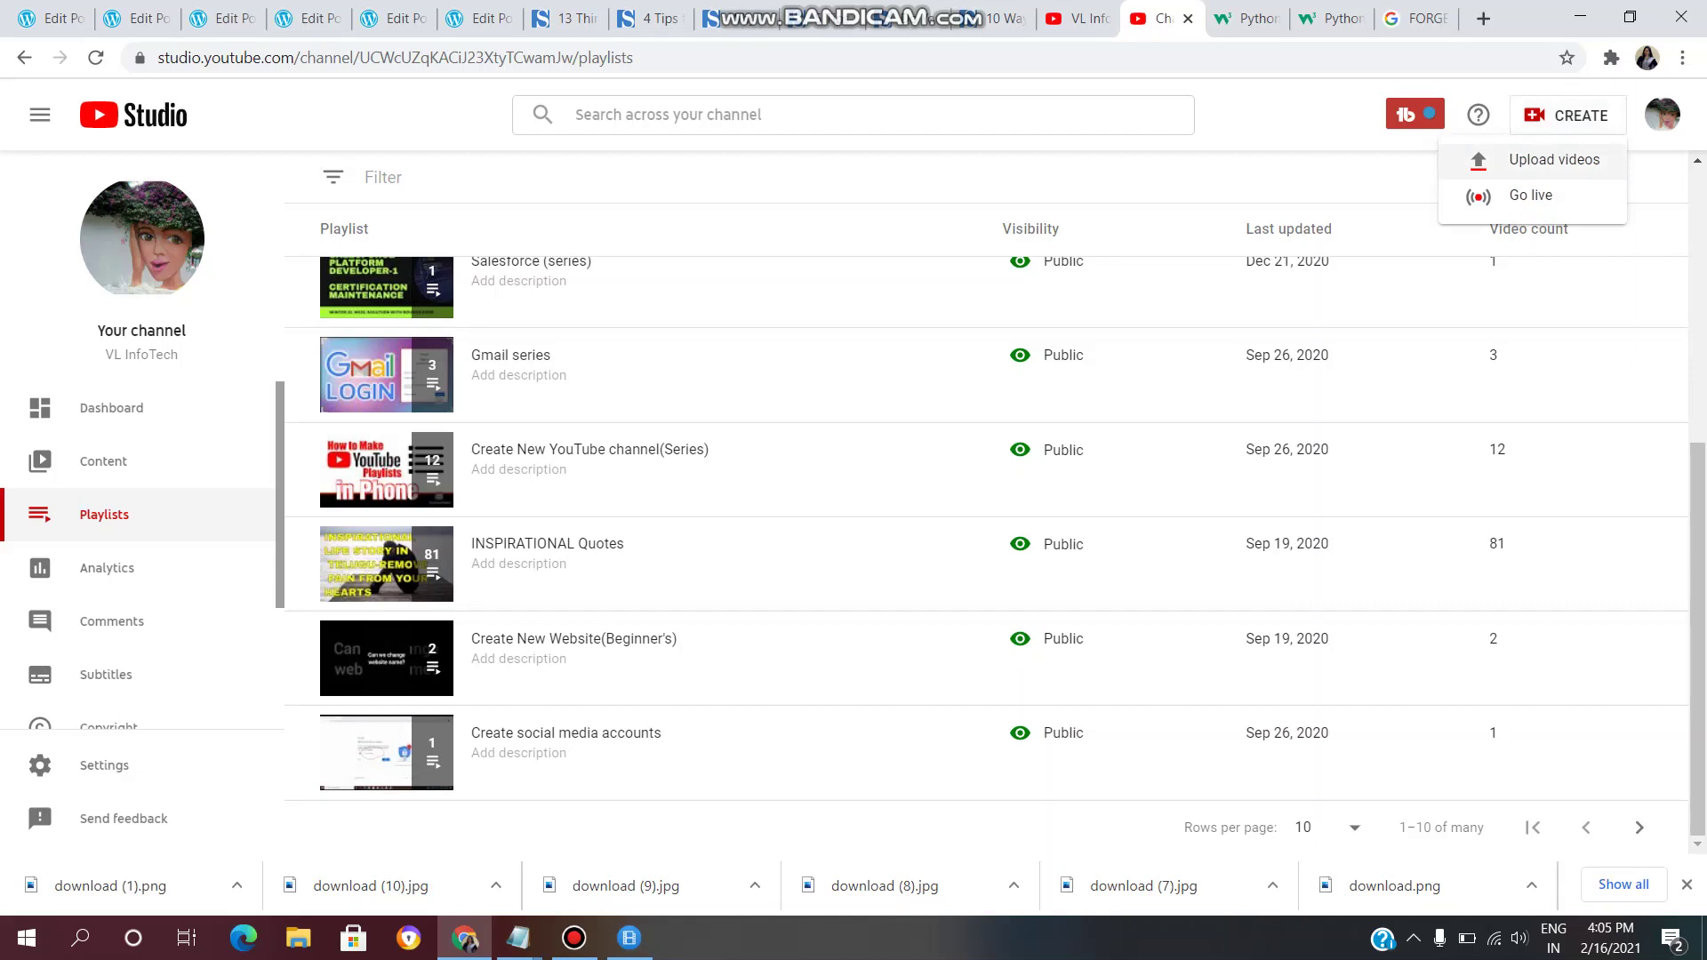
pyautogui.click(1554, 159)
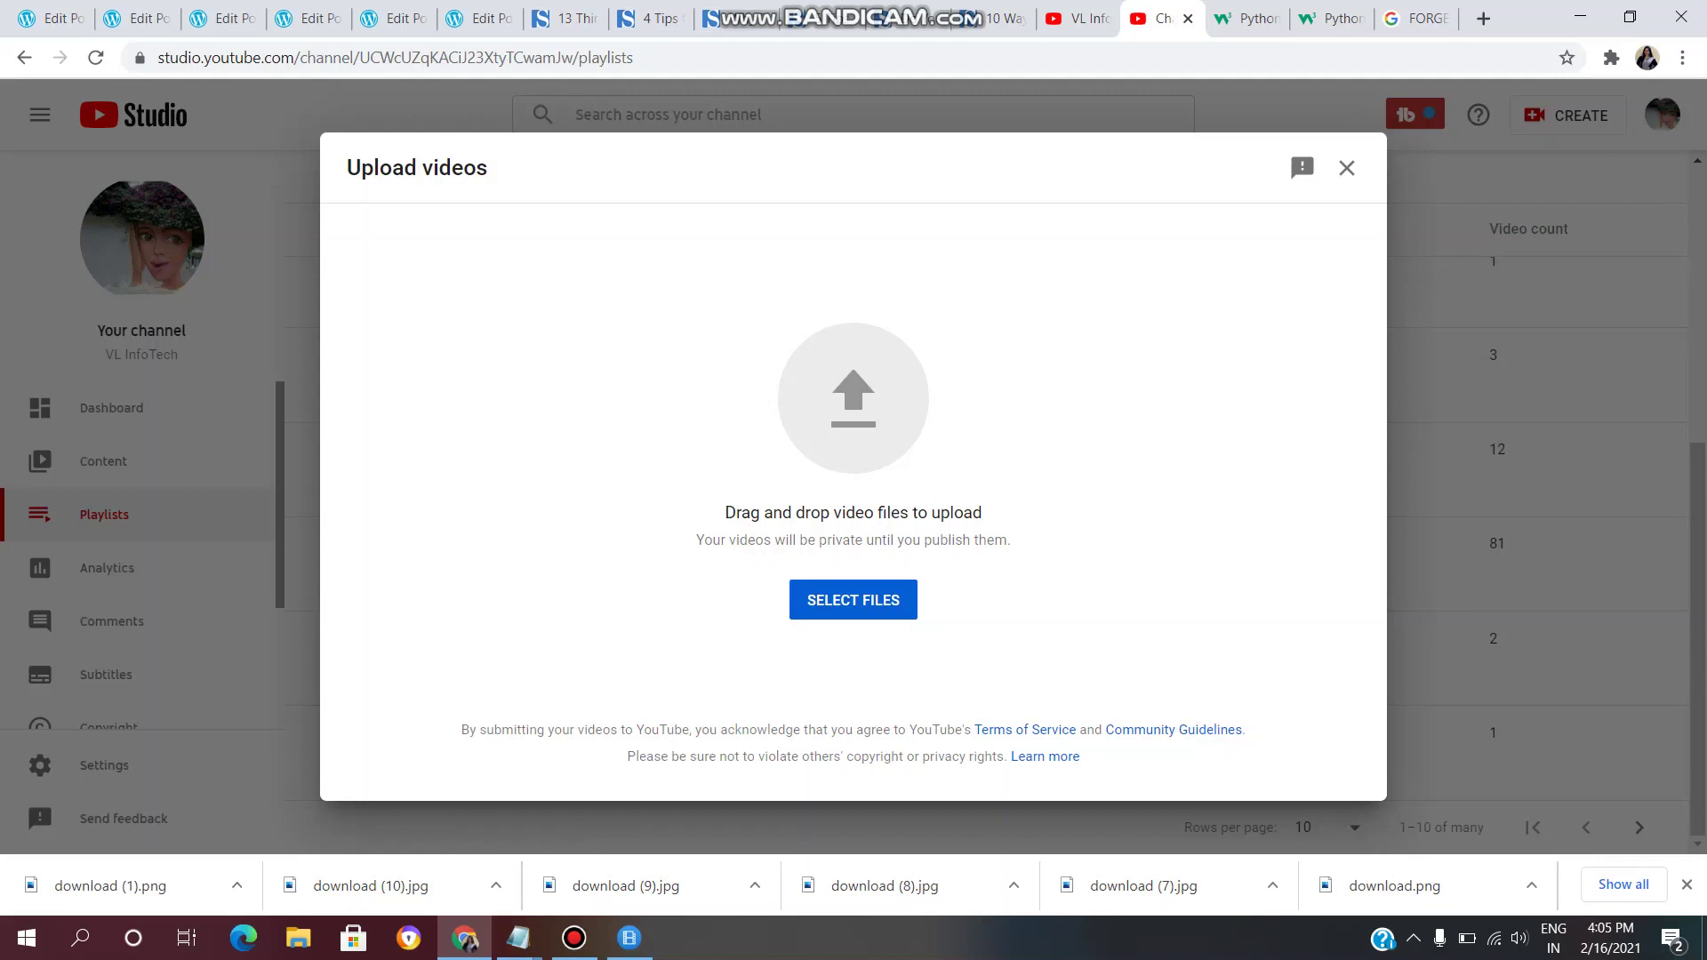
pyautogui.click(853, 599)
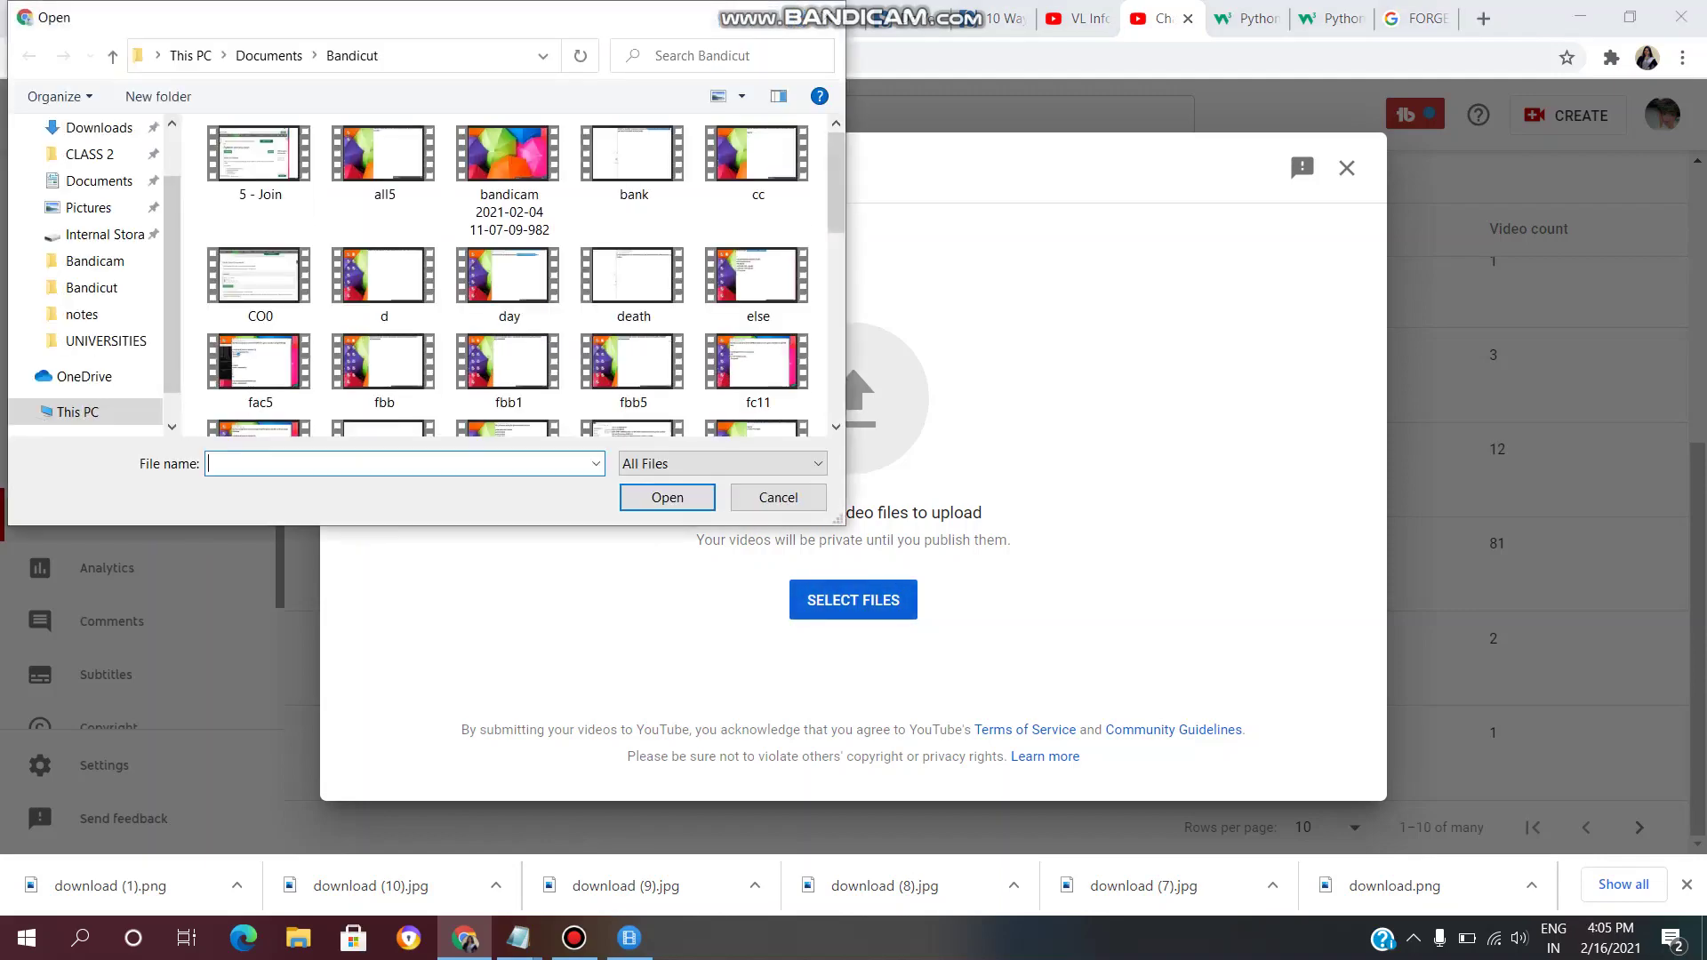
pyautogui.doubleClick(632, 285)
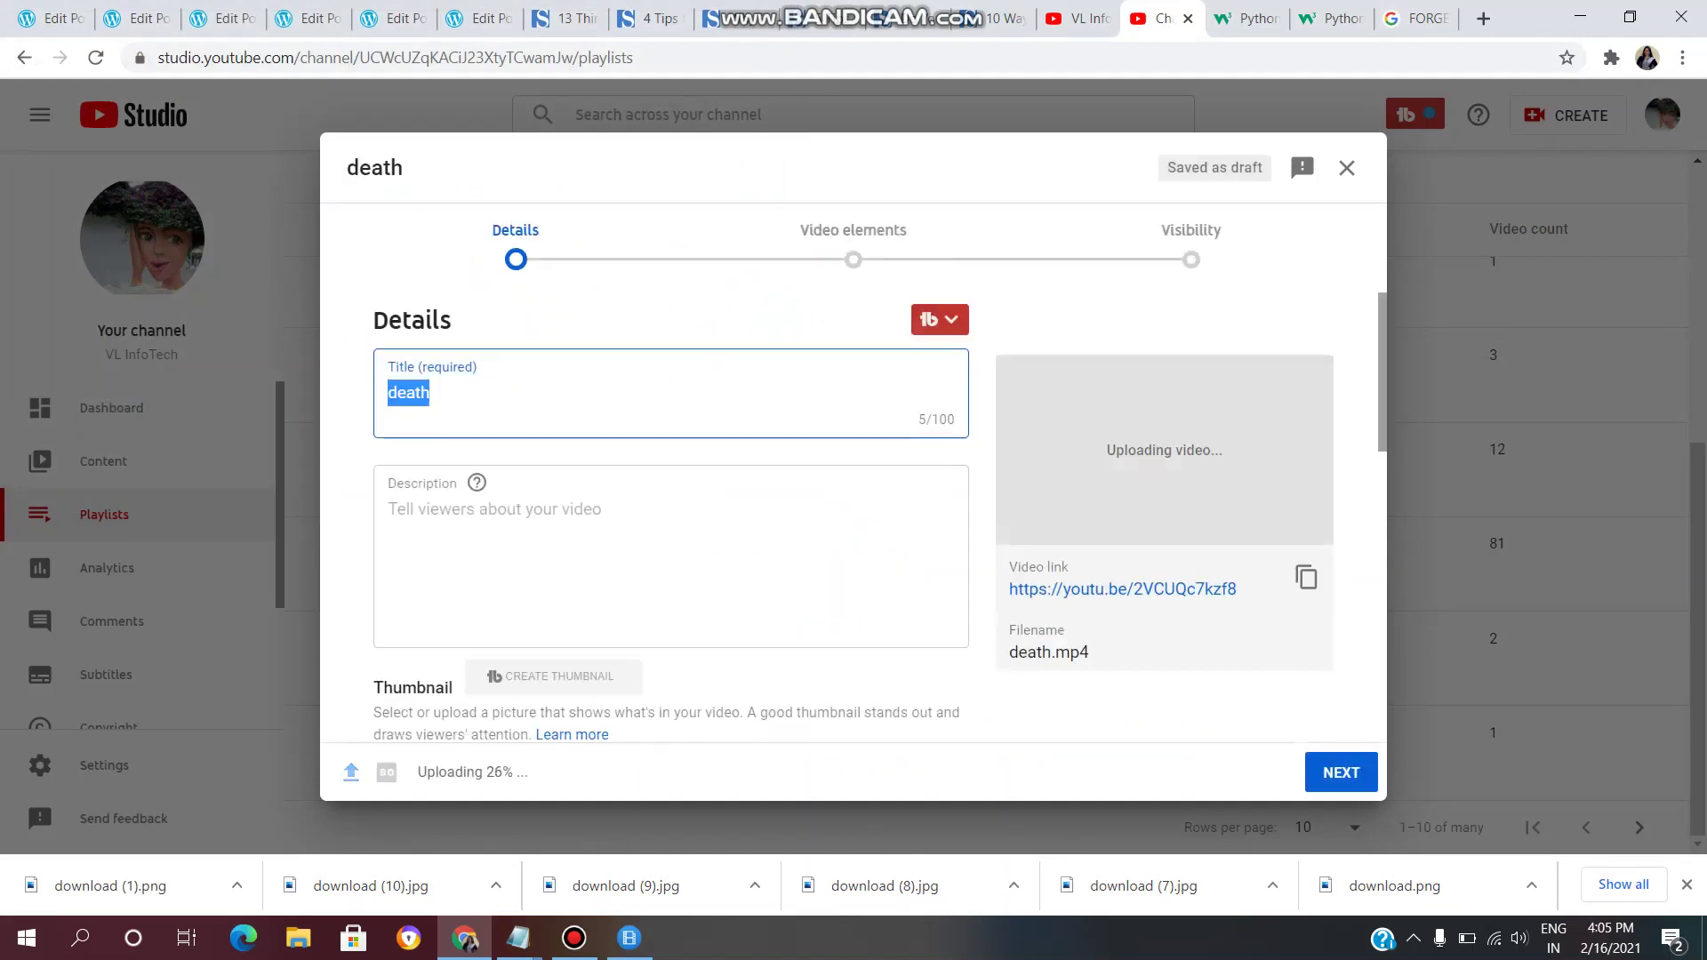
# Enter "FACEBOOK:what happens to our facebook account after the death of facebook account holder /VL INFOTEC" as title and description, and mark the video not made for kids
pyautogui.write('FACEBOOK:what happens to our facebook account after the death of facebook account holder /VL INFOTEC')
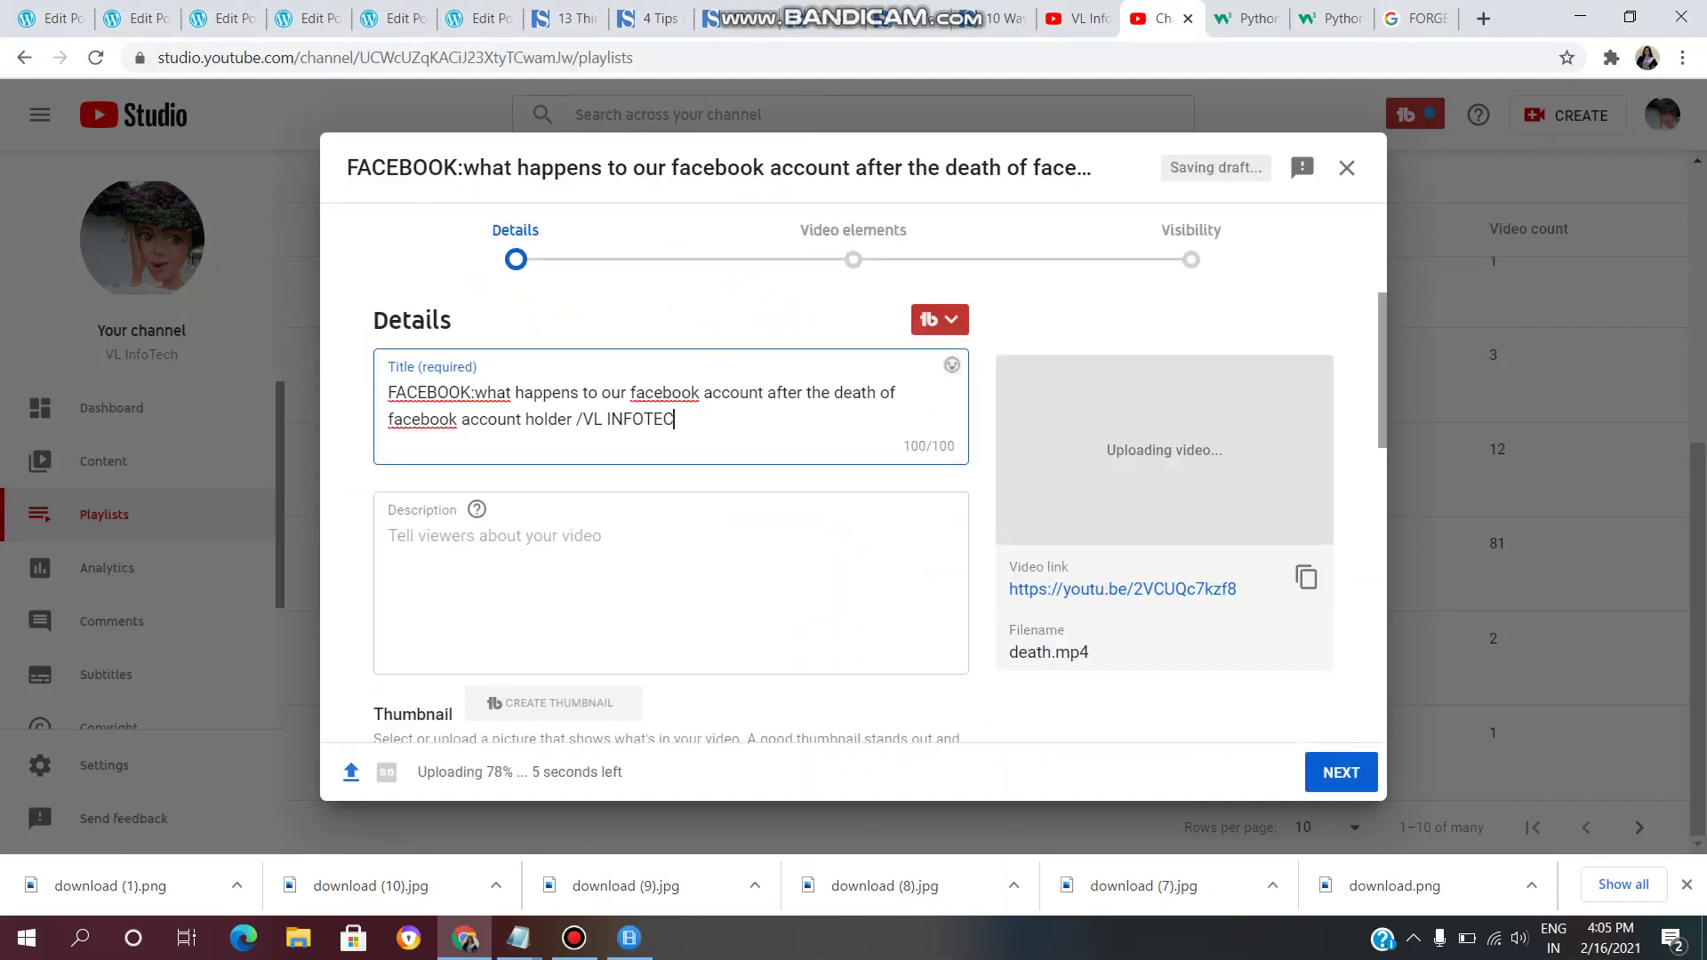
pyautogui.press('Tab')
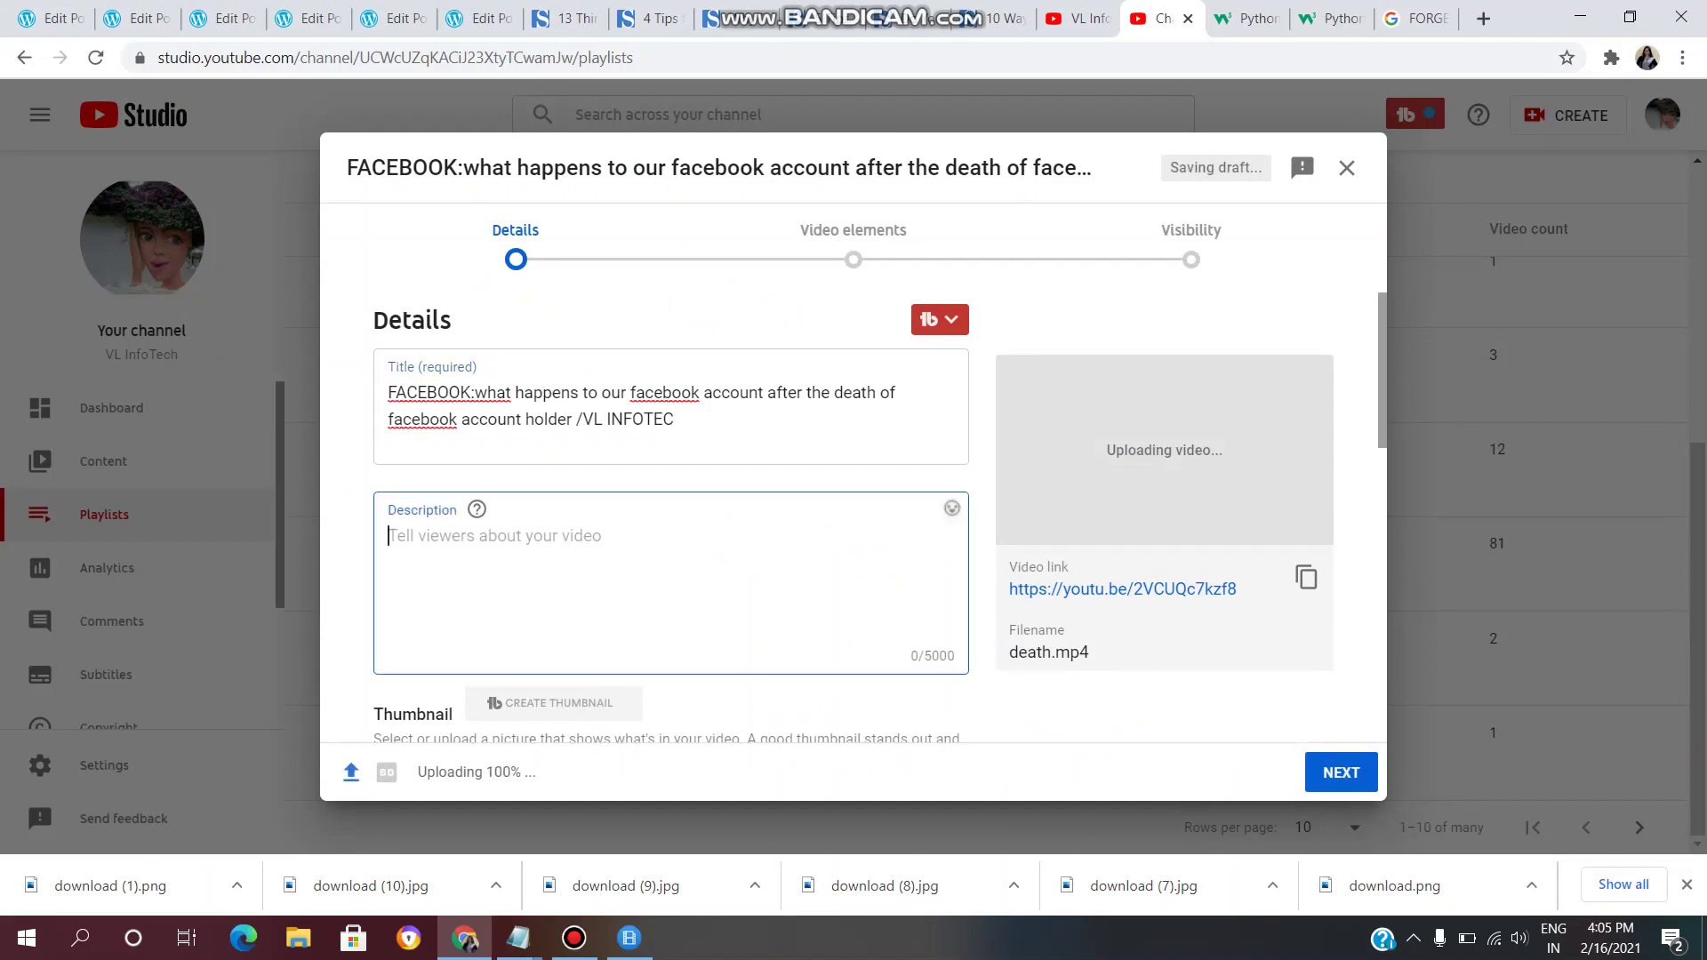
pyautogui.write('FACEBOOK:what happens to our facebook account after the death of facebook account holder /VL INFOTEC')
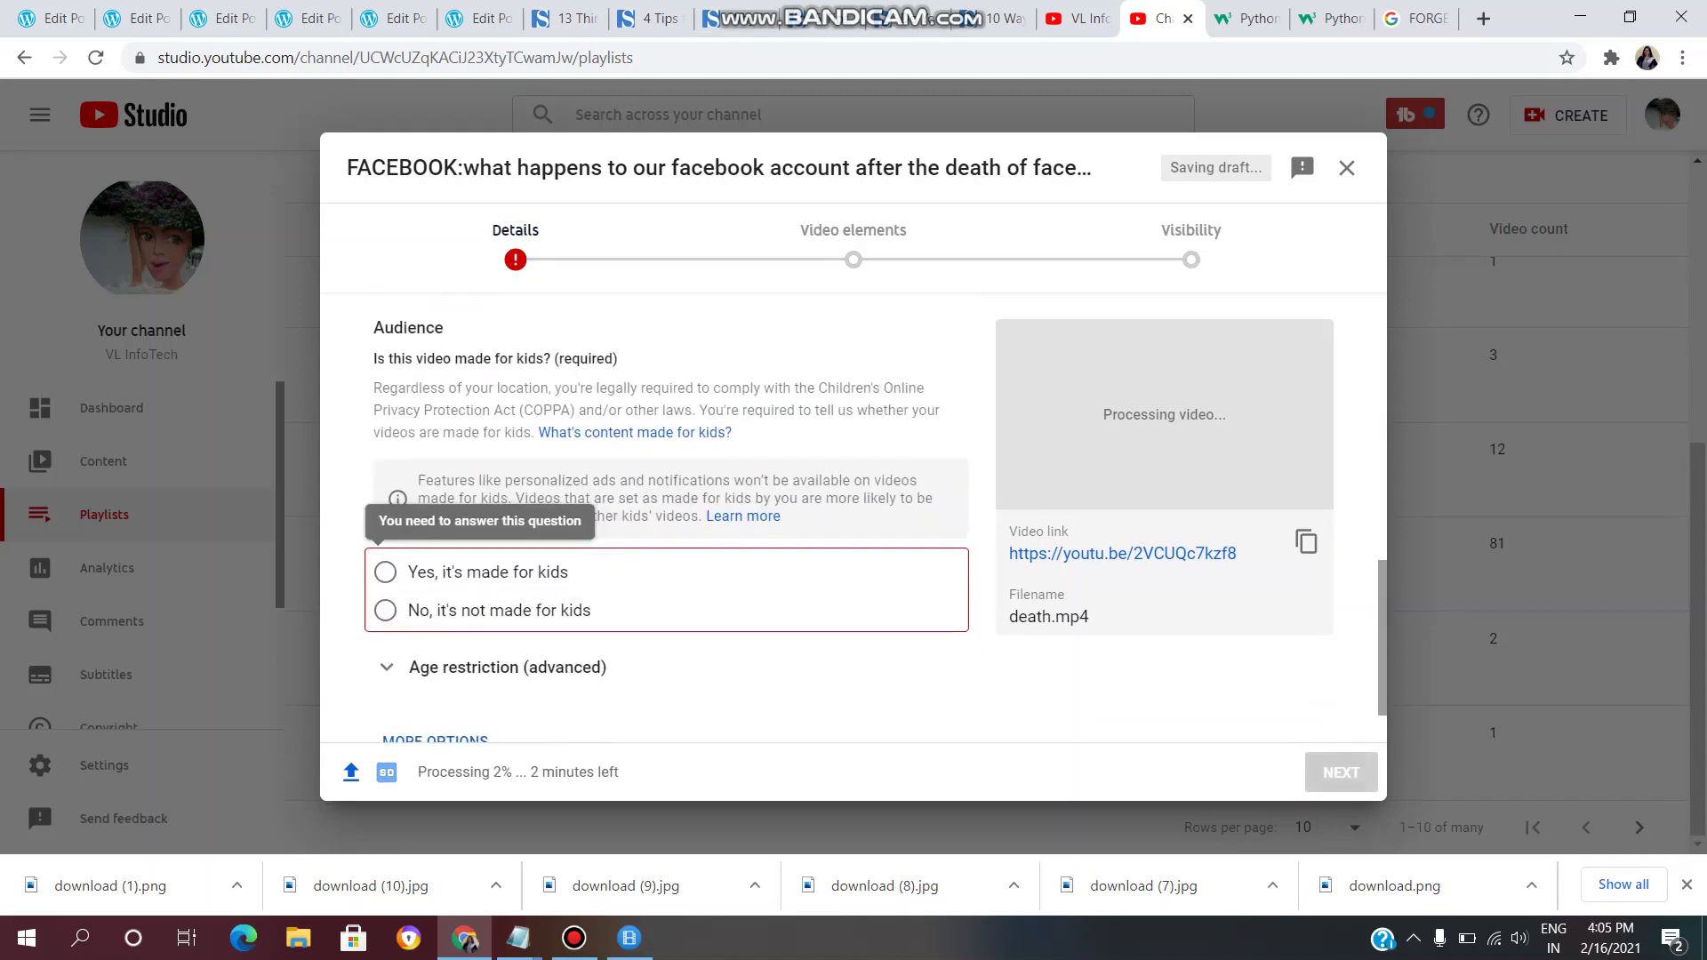
pyautogui.click(385, 610)
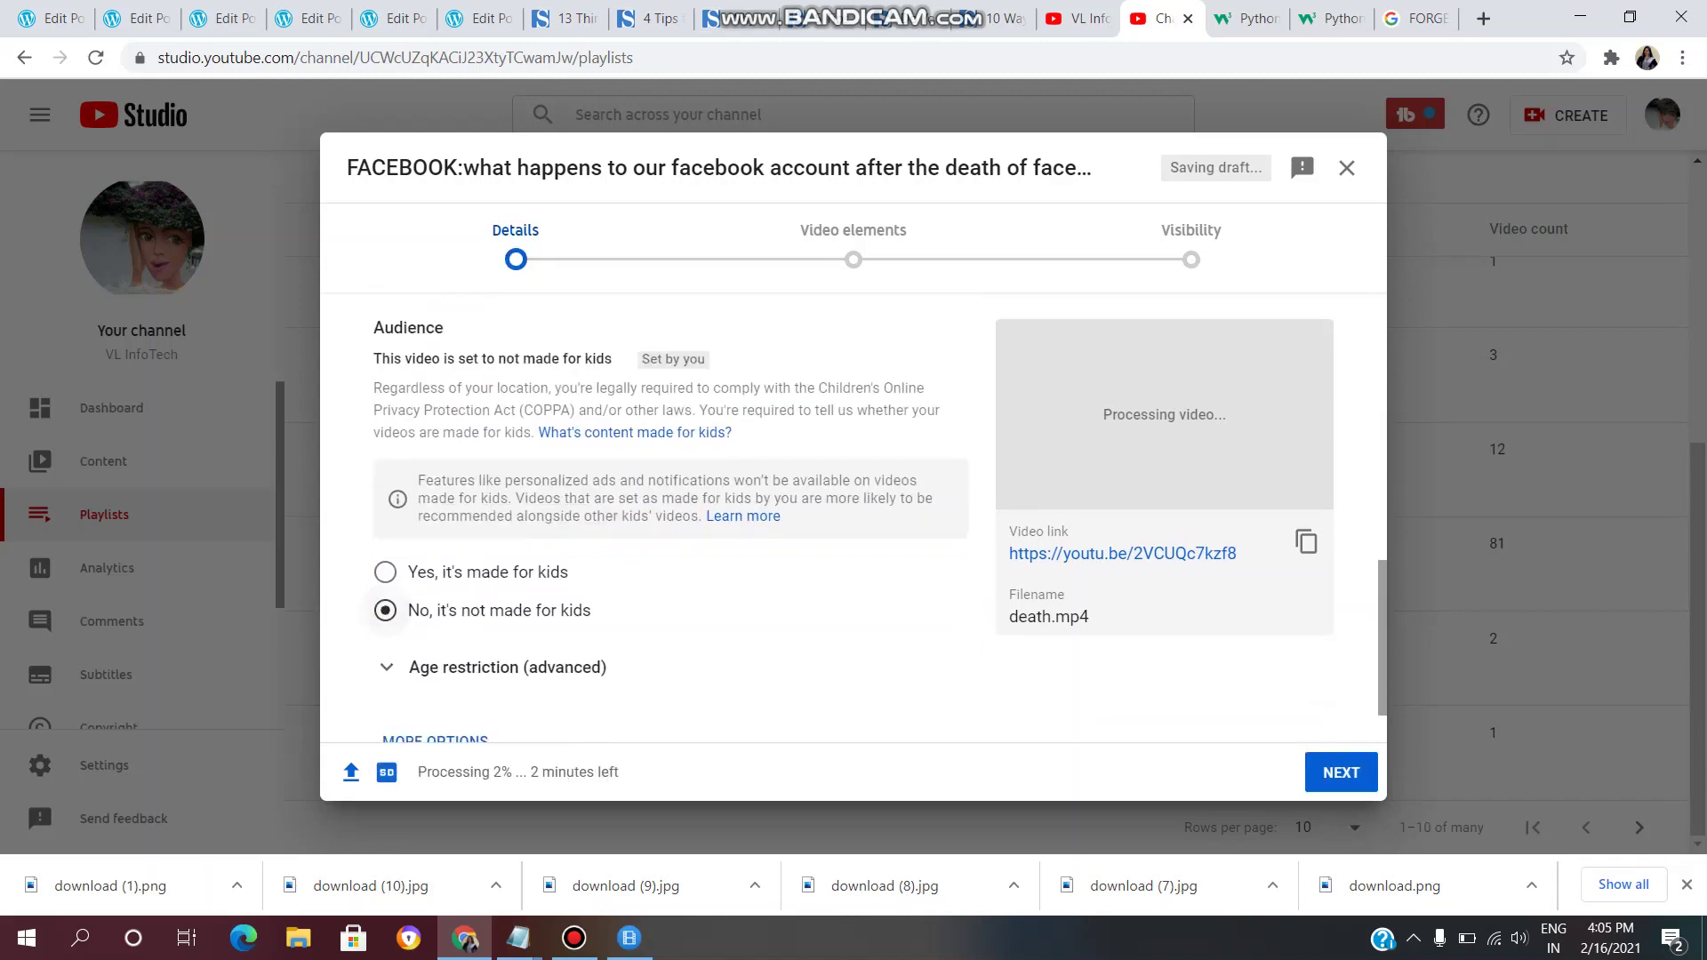
# Add the uploaded video to the FACEBOOK playlist and continue to the Video elements stage
pyautogui.scroll(3, 671, 516)
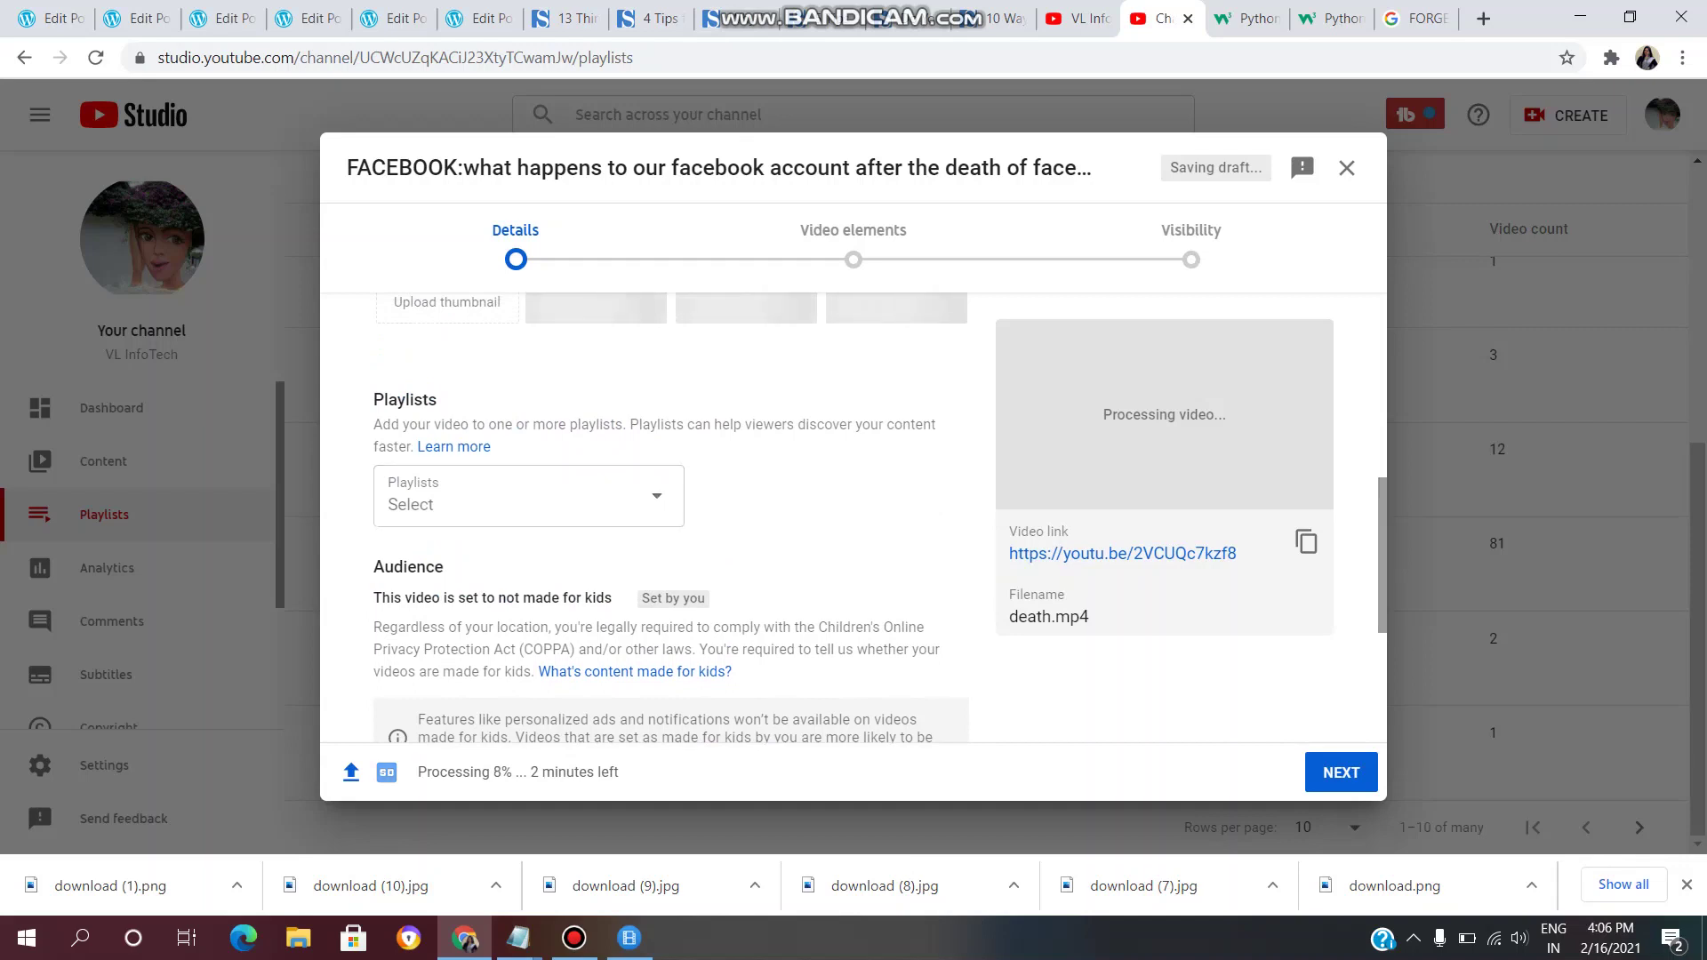
pyautogui.moveTo(428, 399); pyautogui.dragTo(671, 742)
pyautogui.click(494, 496)
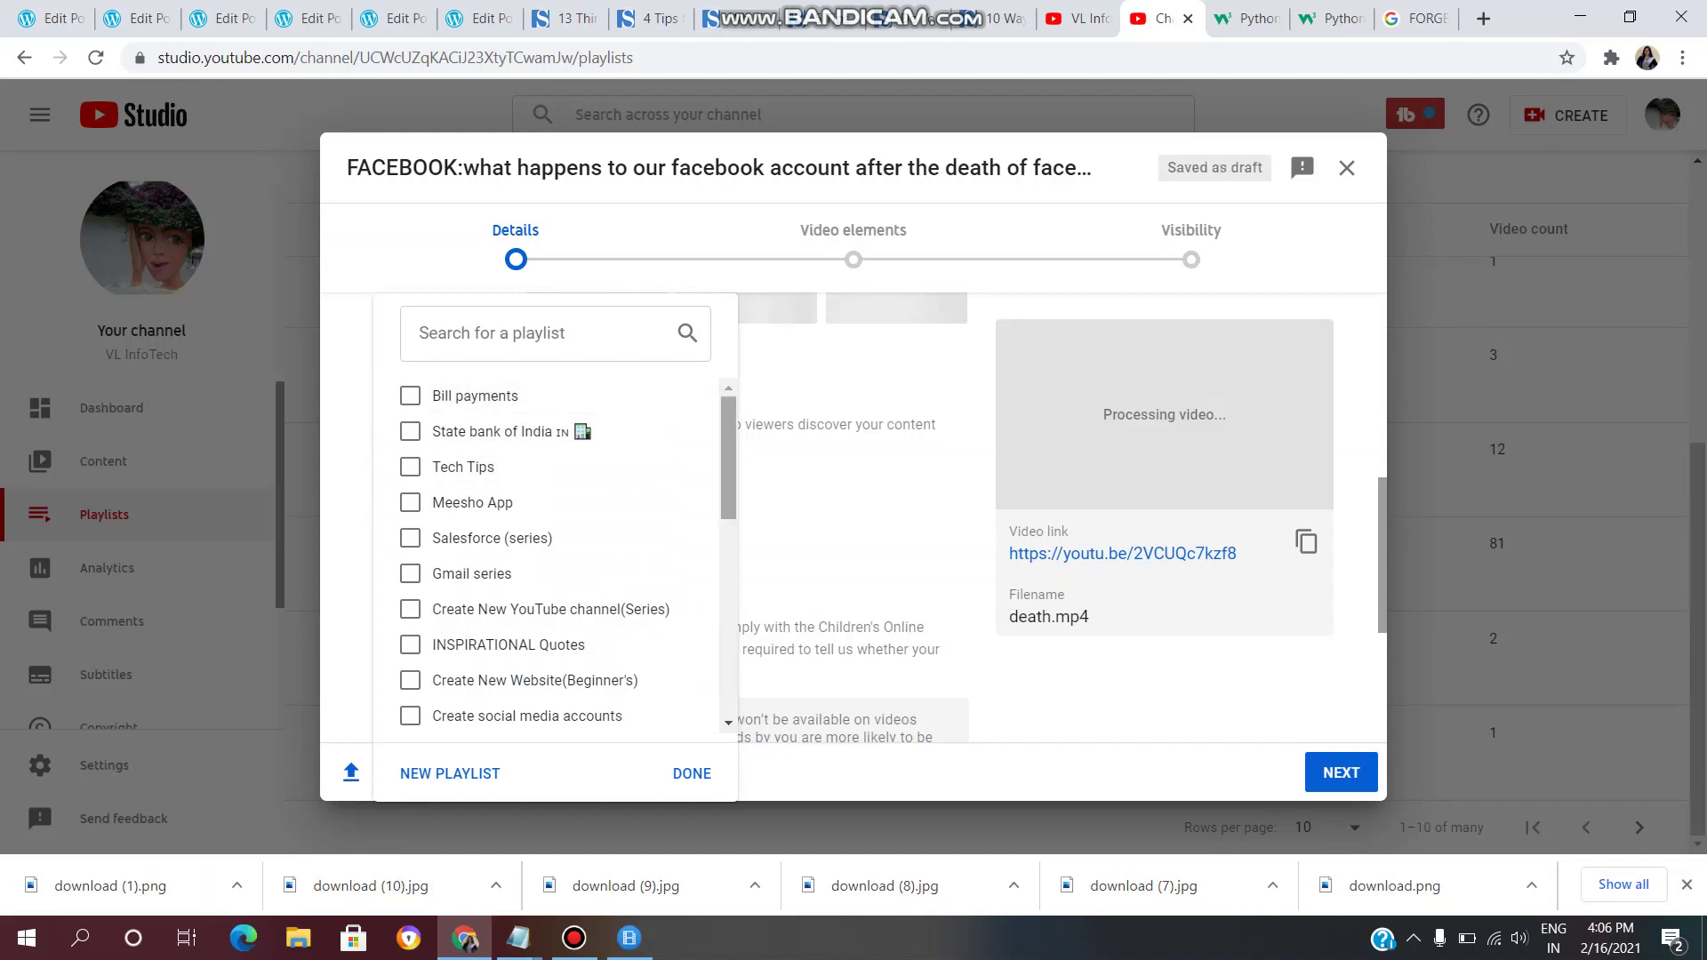
pyautogui.scroll(-2, 551, 395)
pyautogui.scroll(-3, 551, 554)
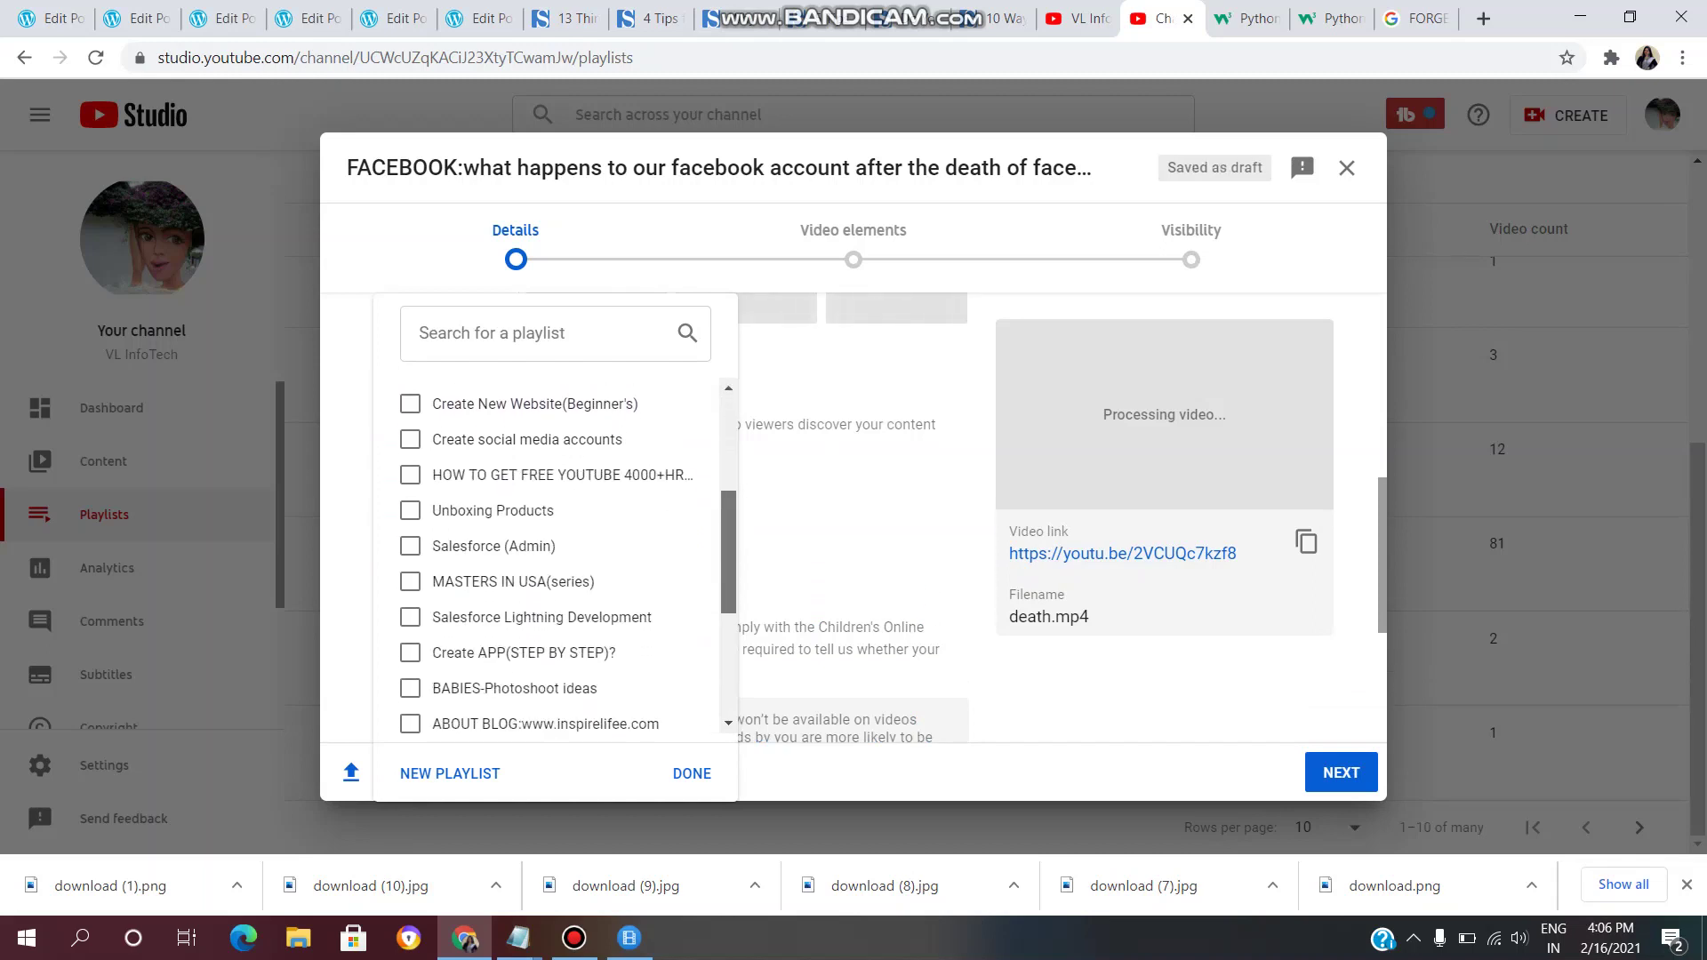
pyautogui.scroll(-3, 551, 555)
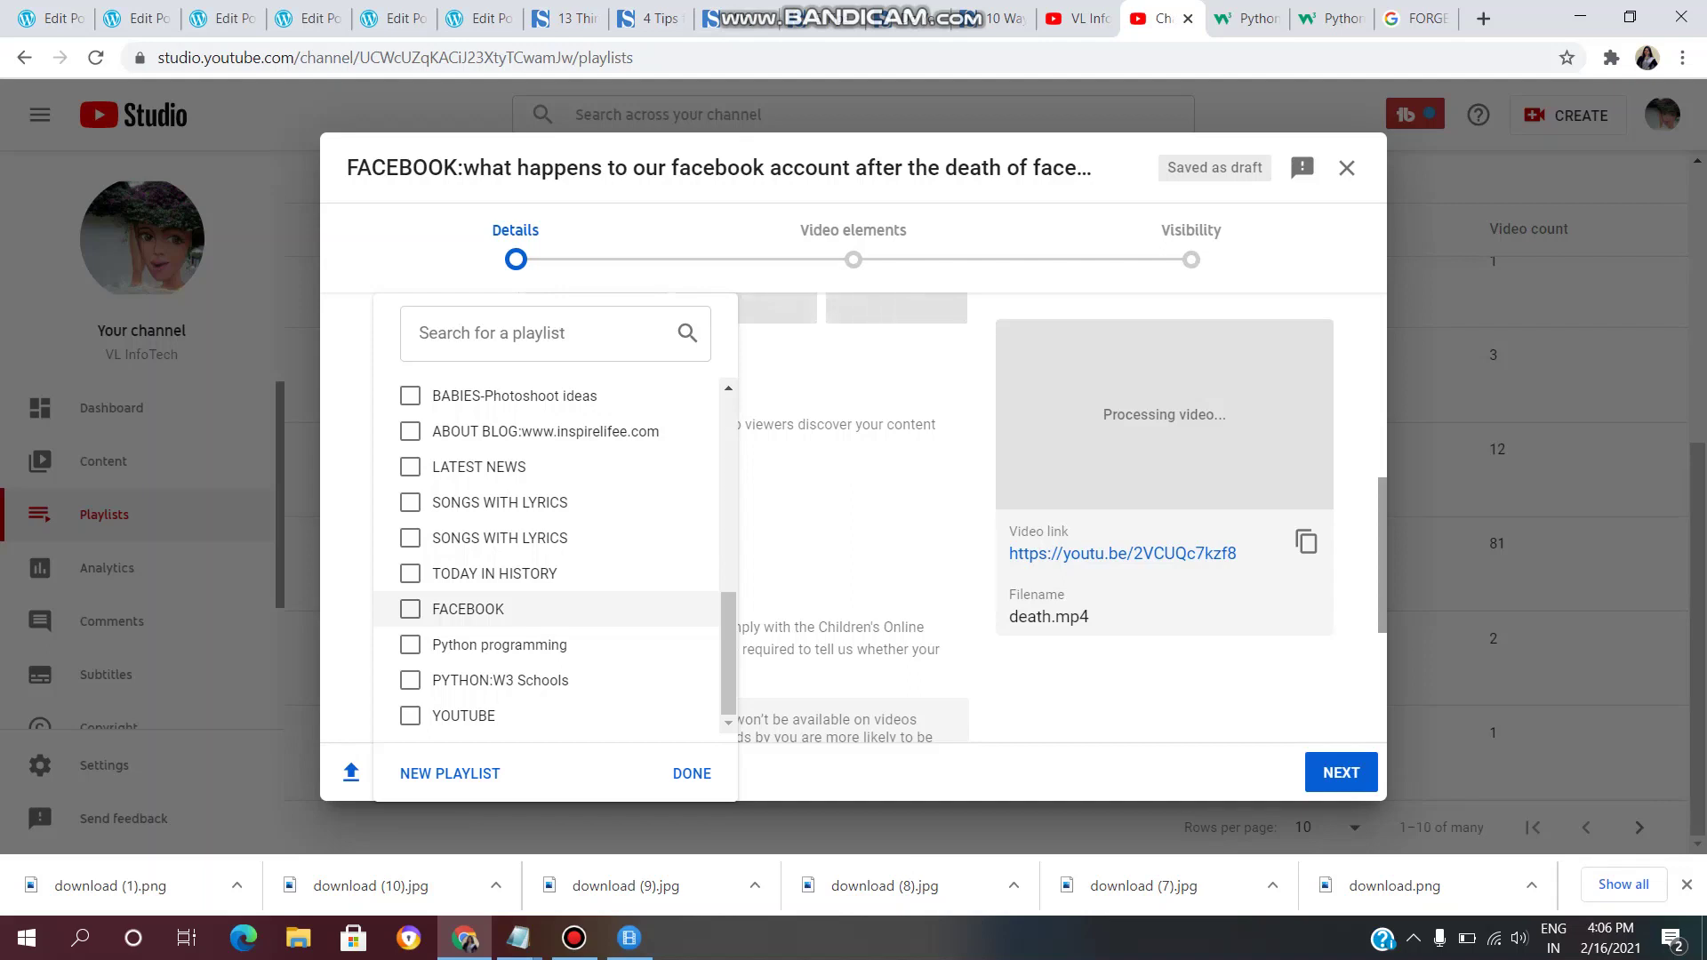
pyautogui.click(410, 609)
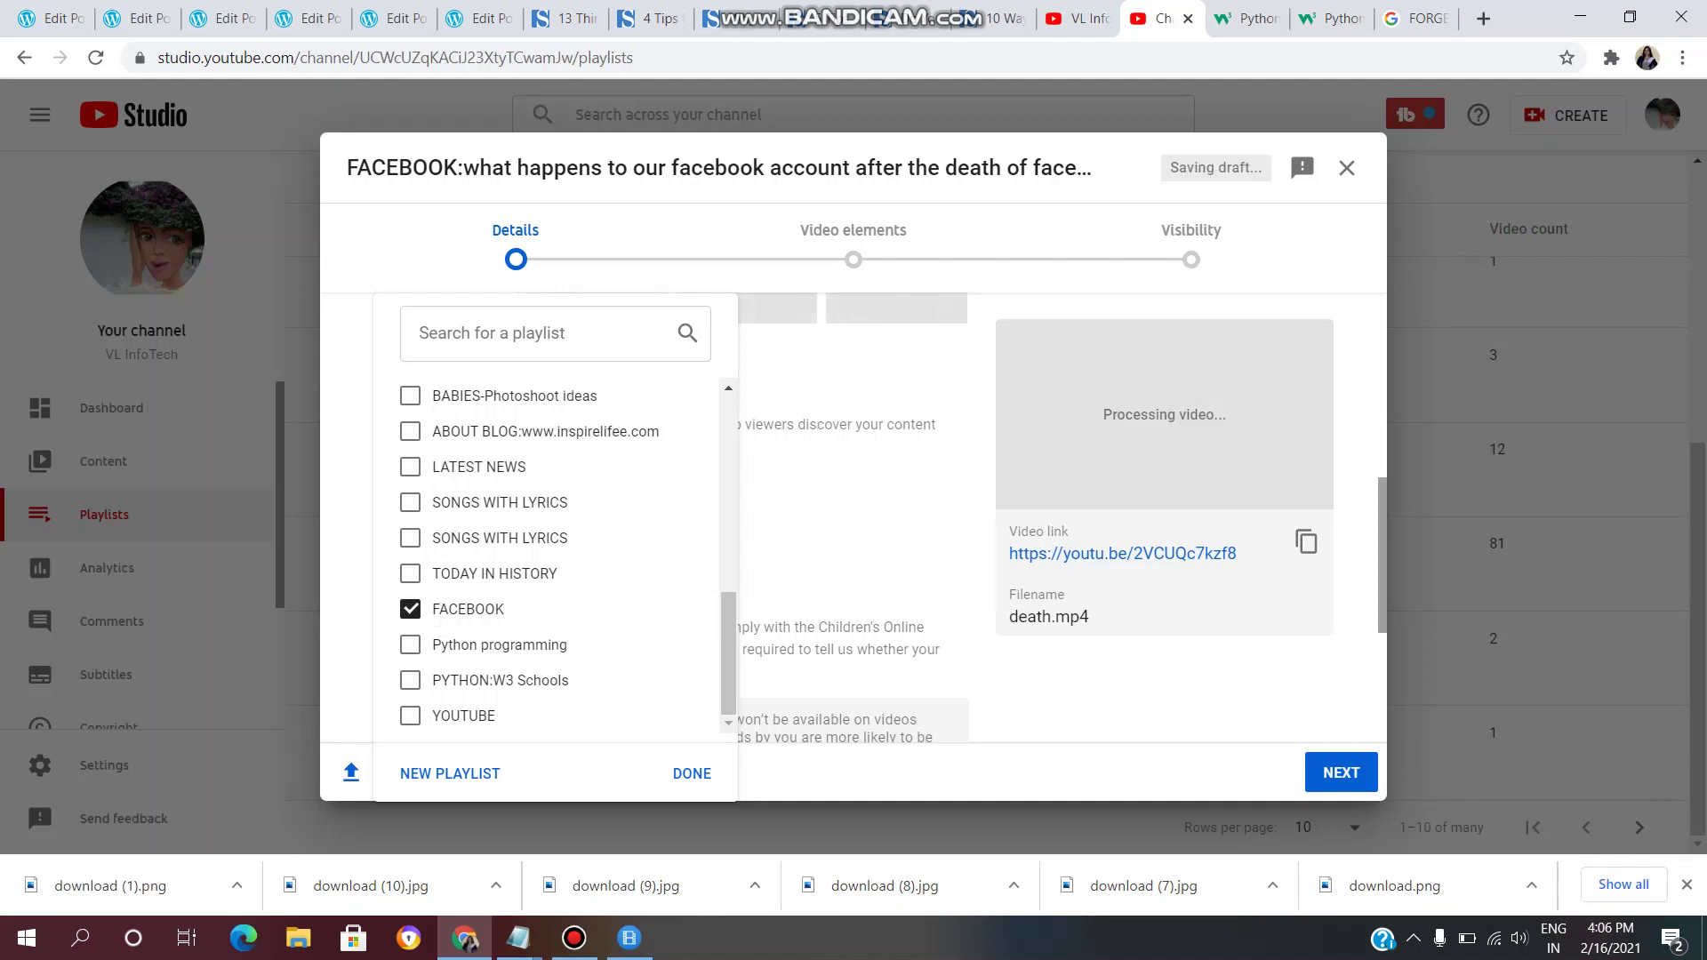
pyautogui.click(690, 773)
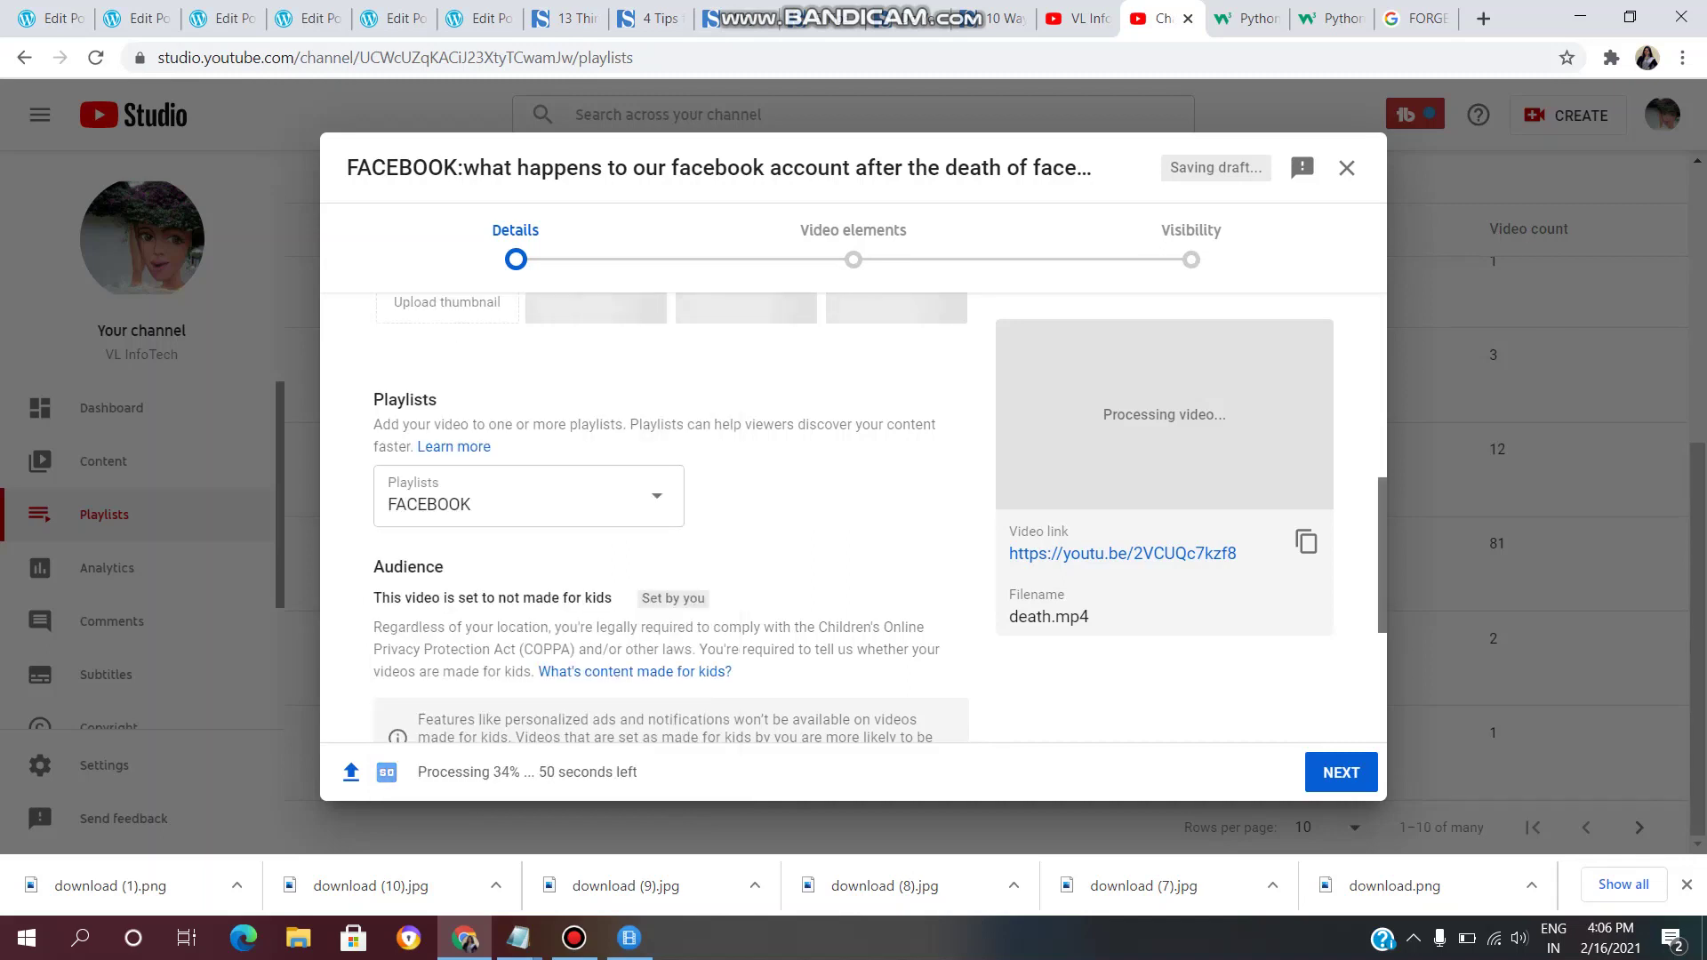
pyautogui.scroll(8, 671, 515)
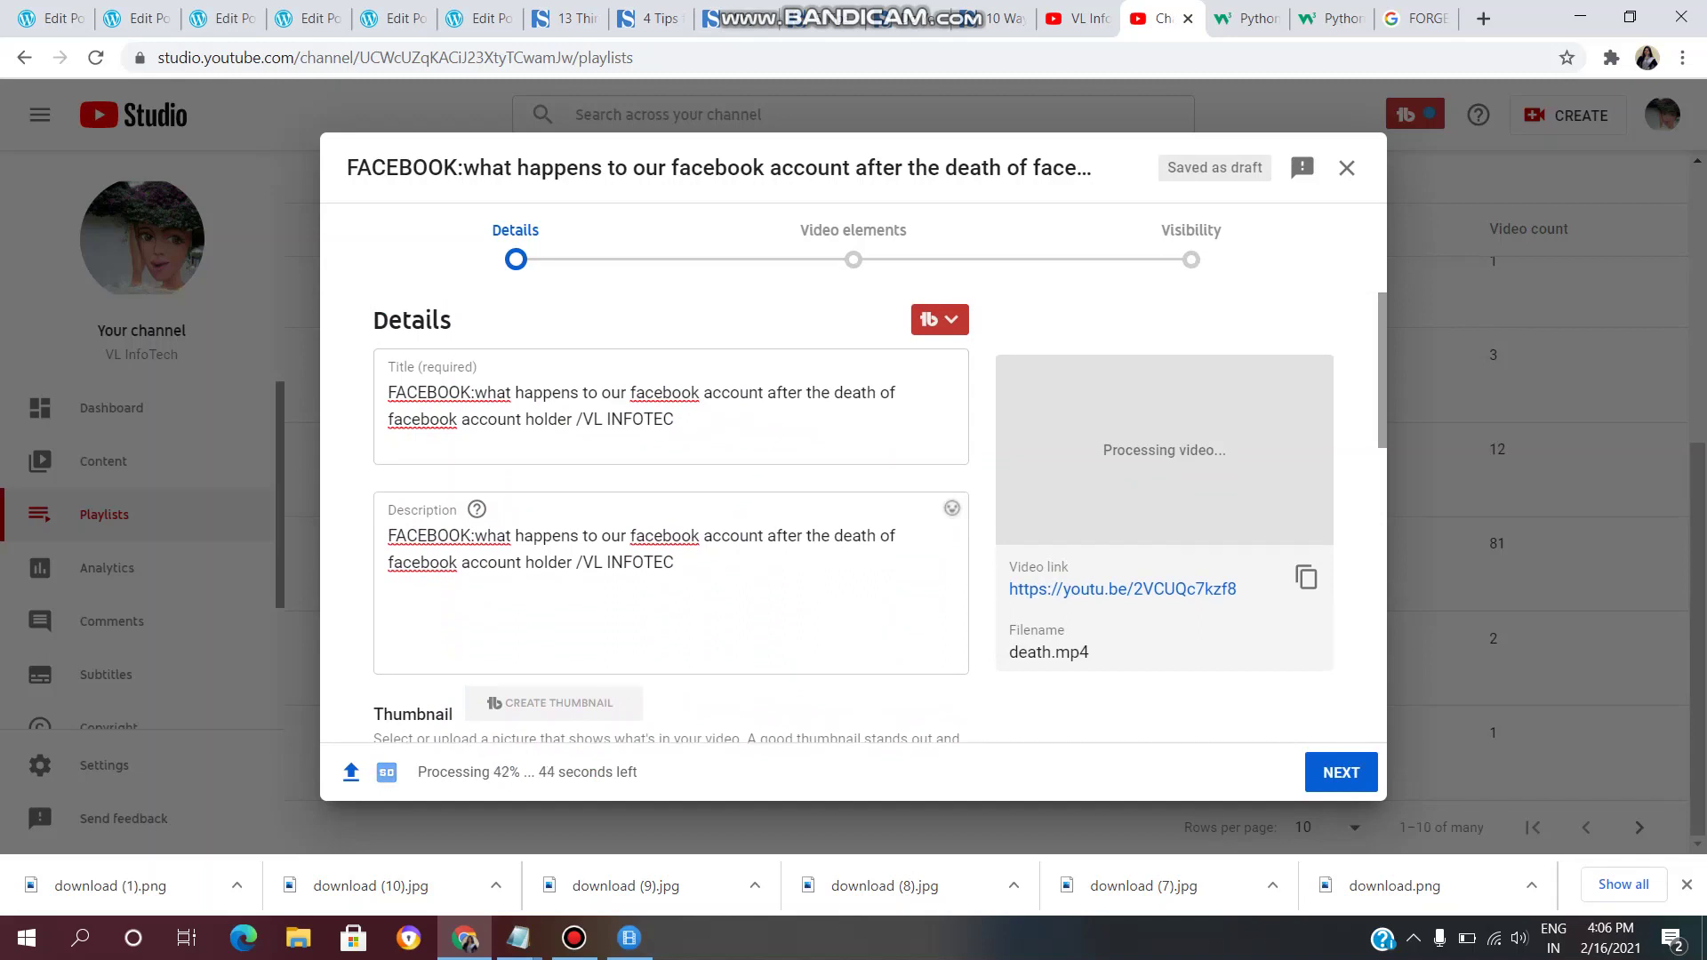
pyautogui.click(1341, 772)
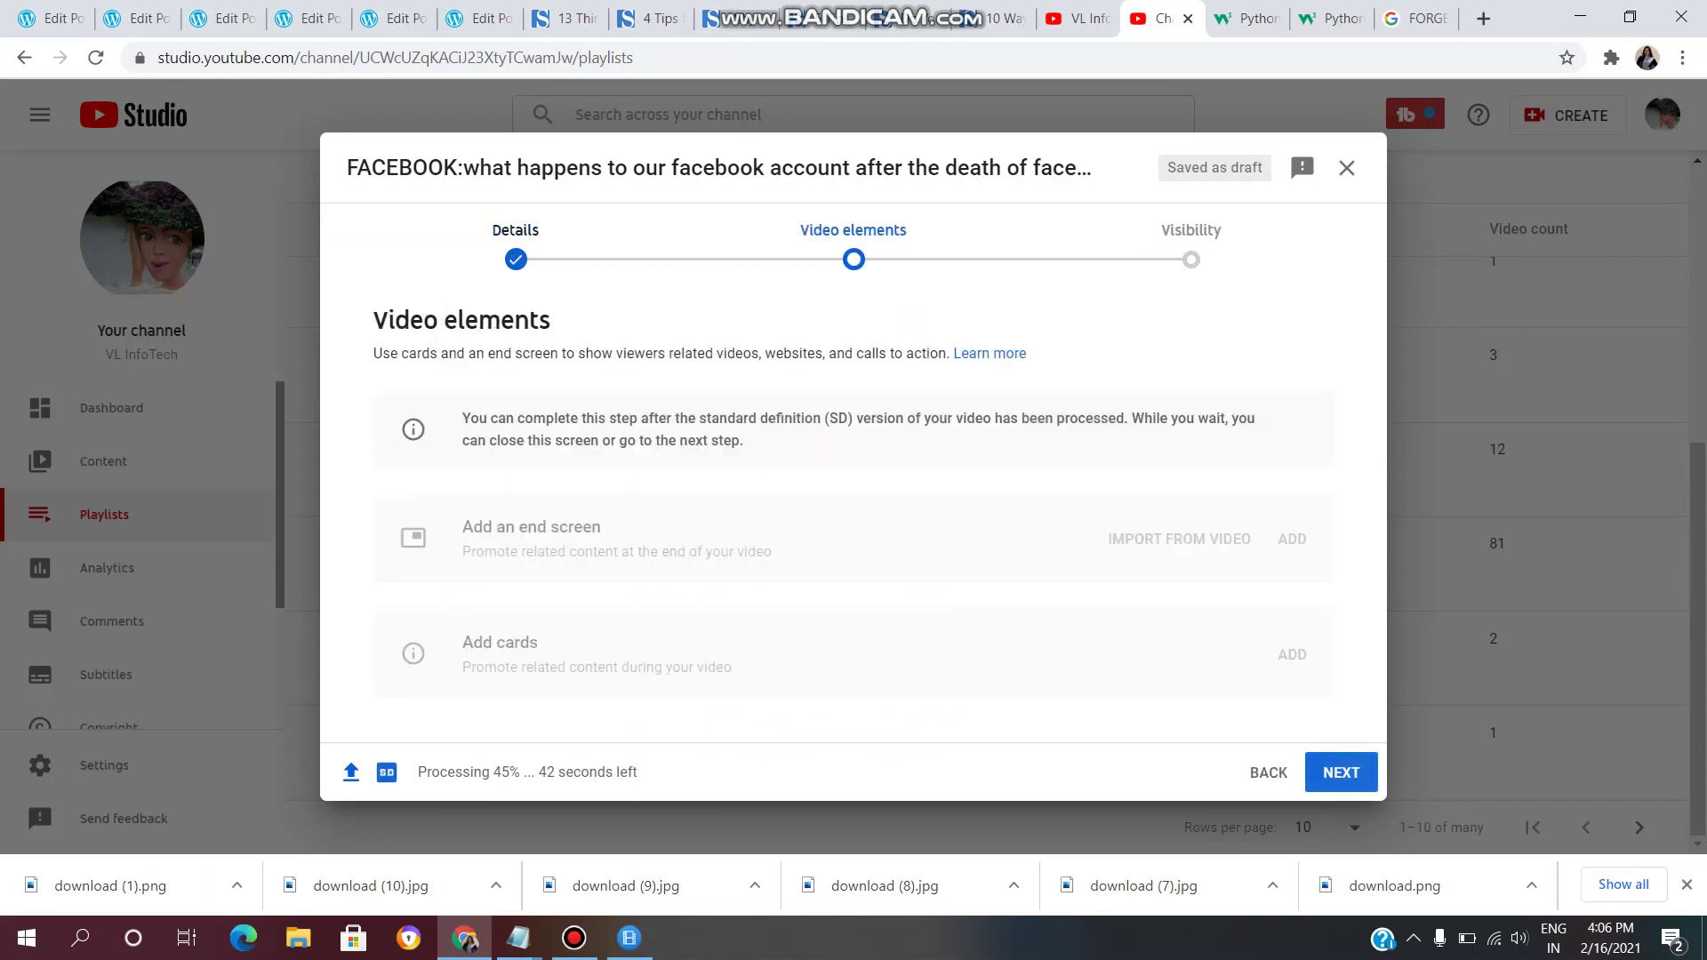
# Continue to the Visibility stage and set the uploaded video's visibility to Public
pyautogui.click(1341, 771)
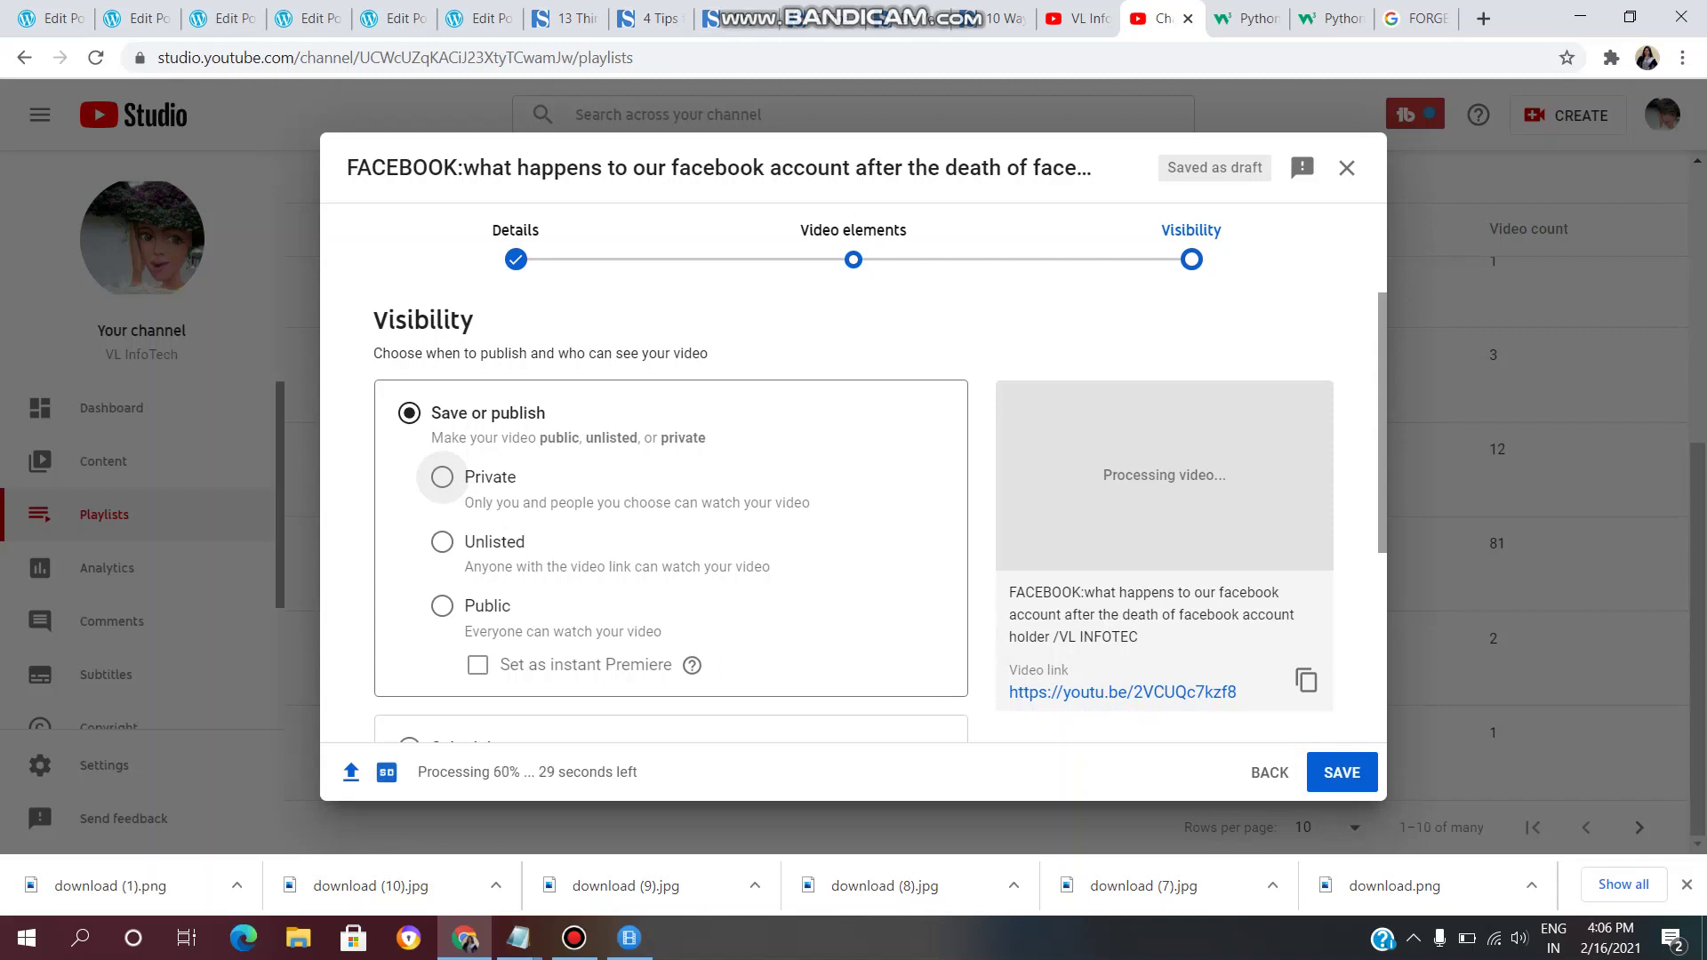
pyautogui.moveTo(484, 542); pyautogui.dragTo(525, 542)
pyautogui.moveTo(465, 541); pyautogui.dragTo(525, 542)
pyautogui.moveTo(465, 606); pyautogui.dragTo(511, 606)
pyautogui.click(442, 605)
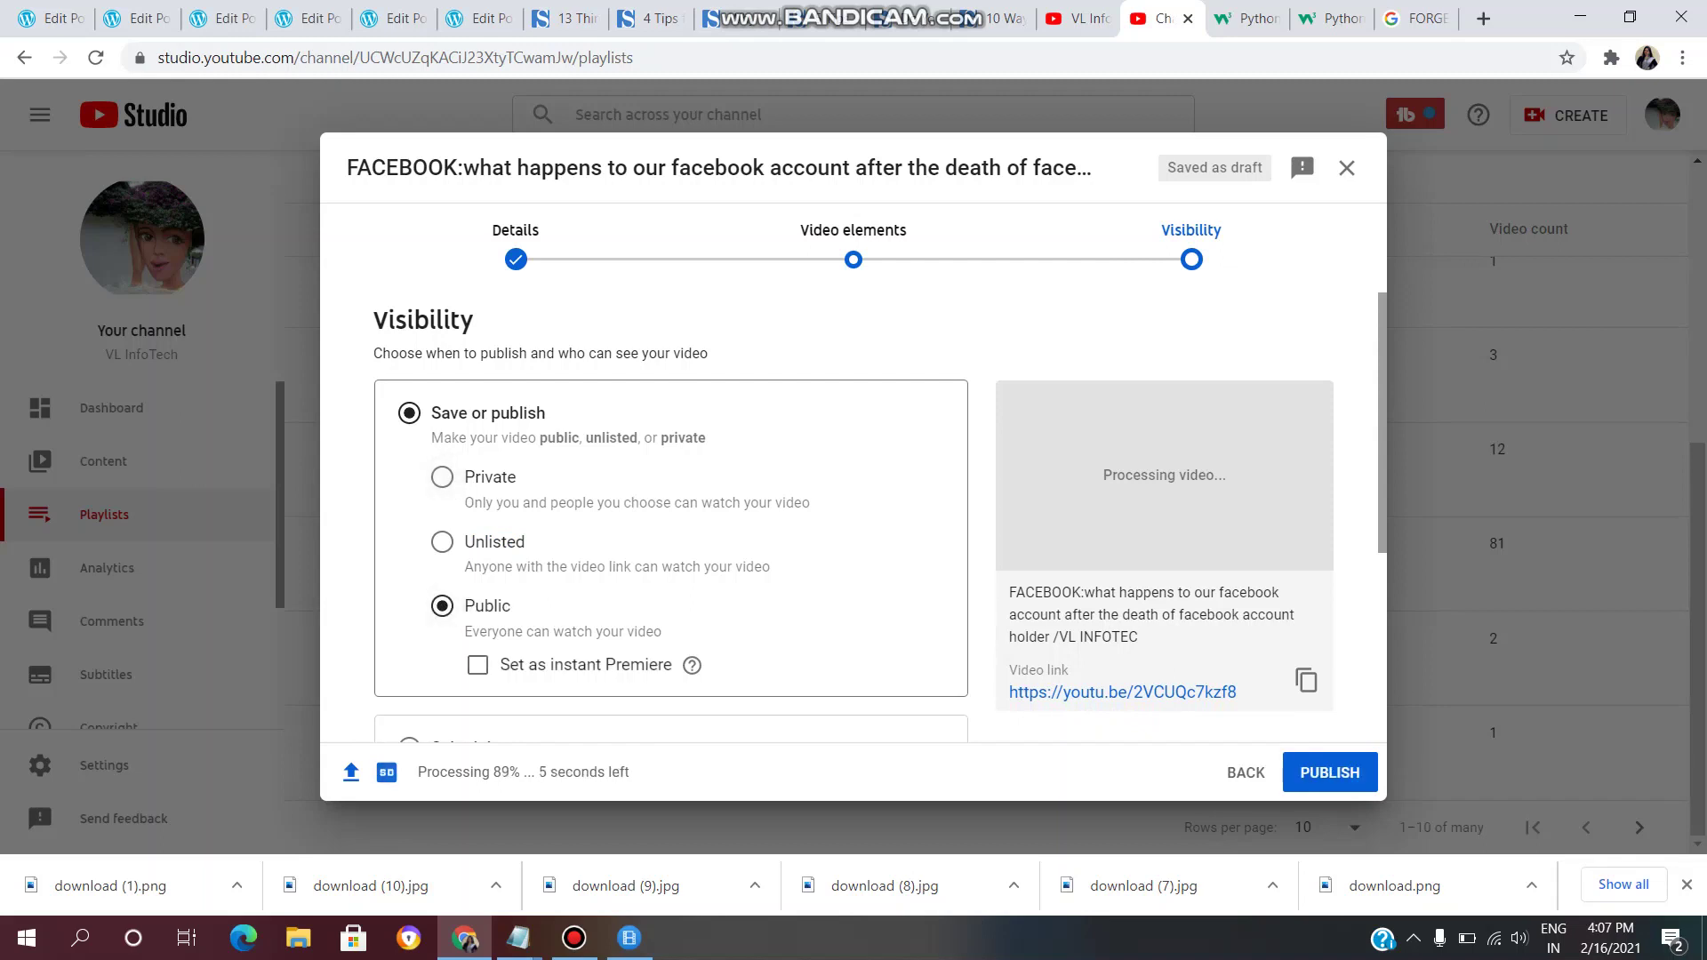
pyautogui.click(478, 665)
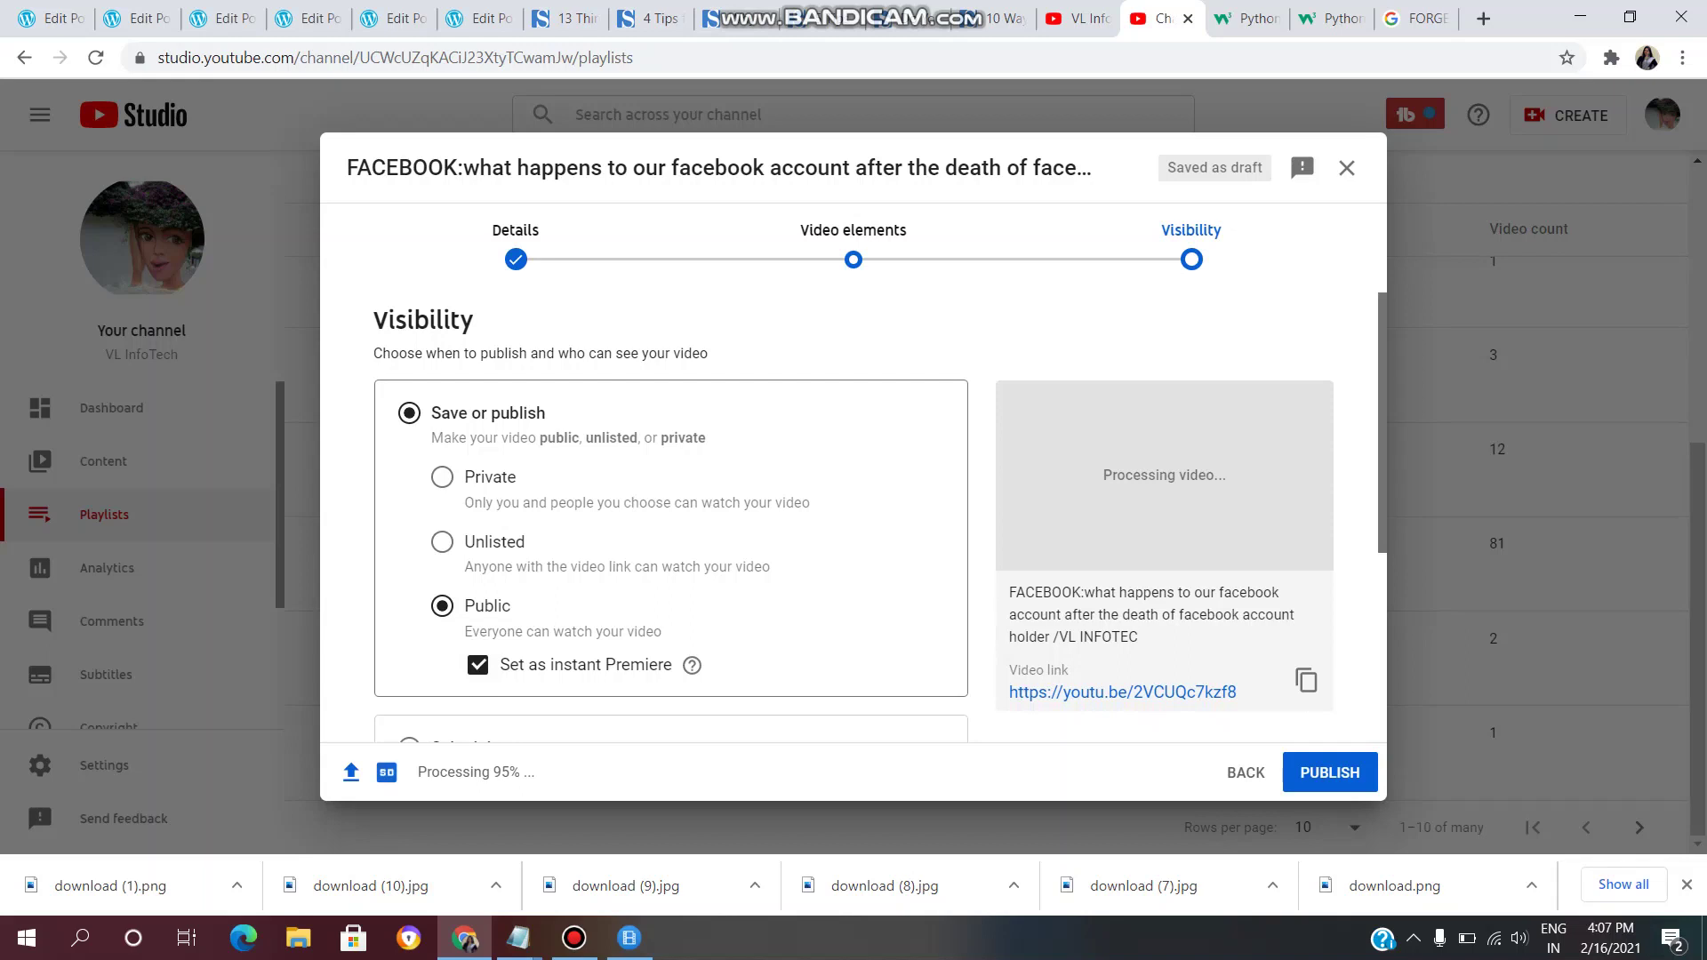
pyautogui.scroll(-2, 853, 519)
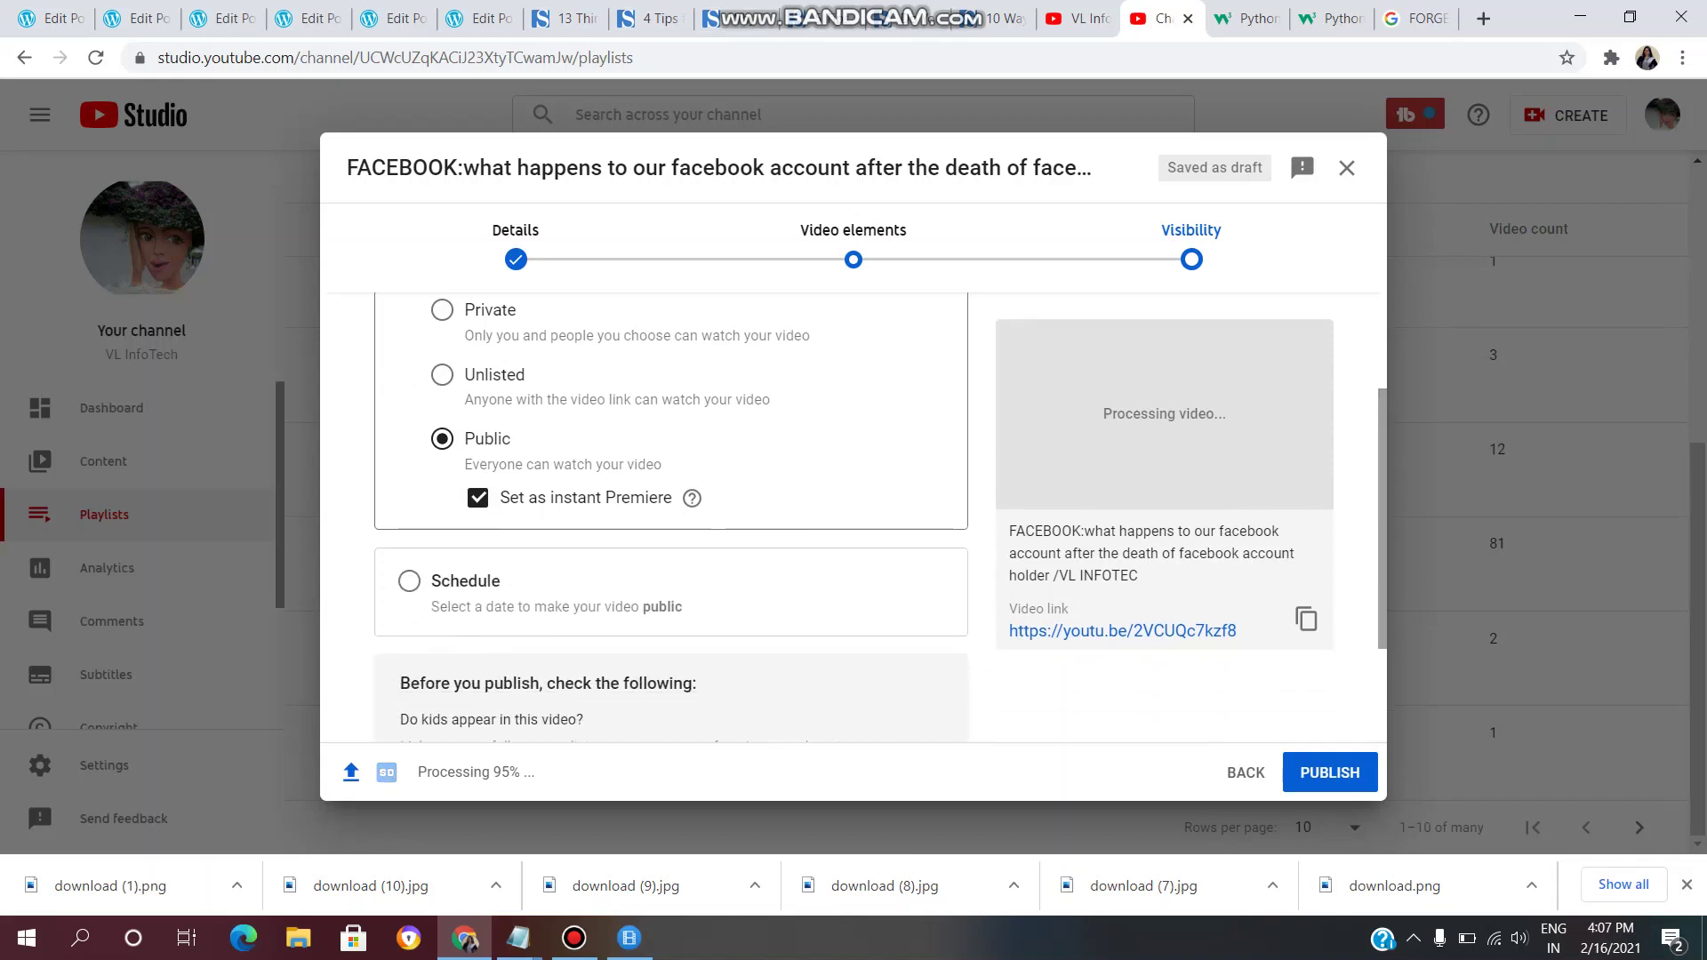
pyautogui.moveTo(441, 606); pyautogui.dragTo(741, 606)
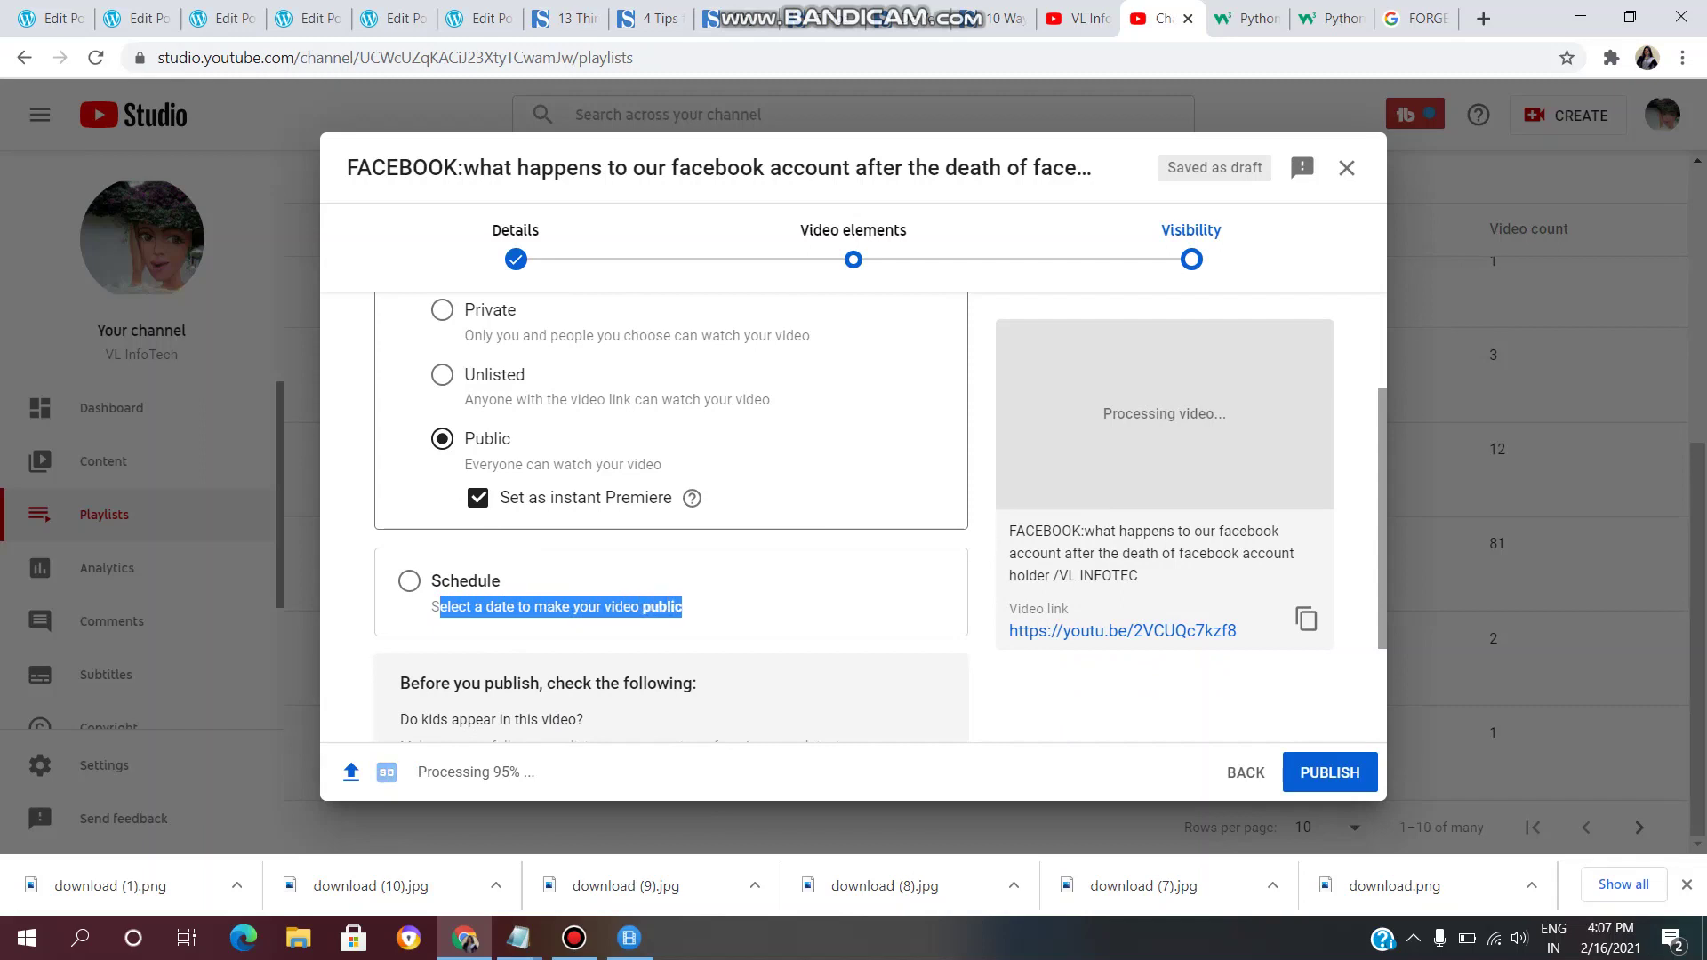
pyautogui.click(477, 498)
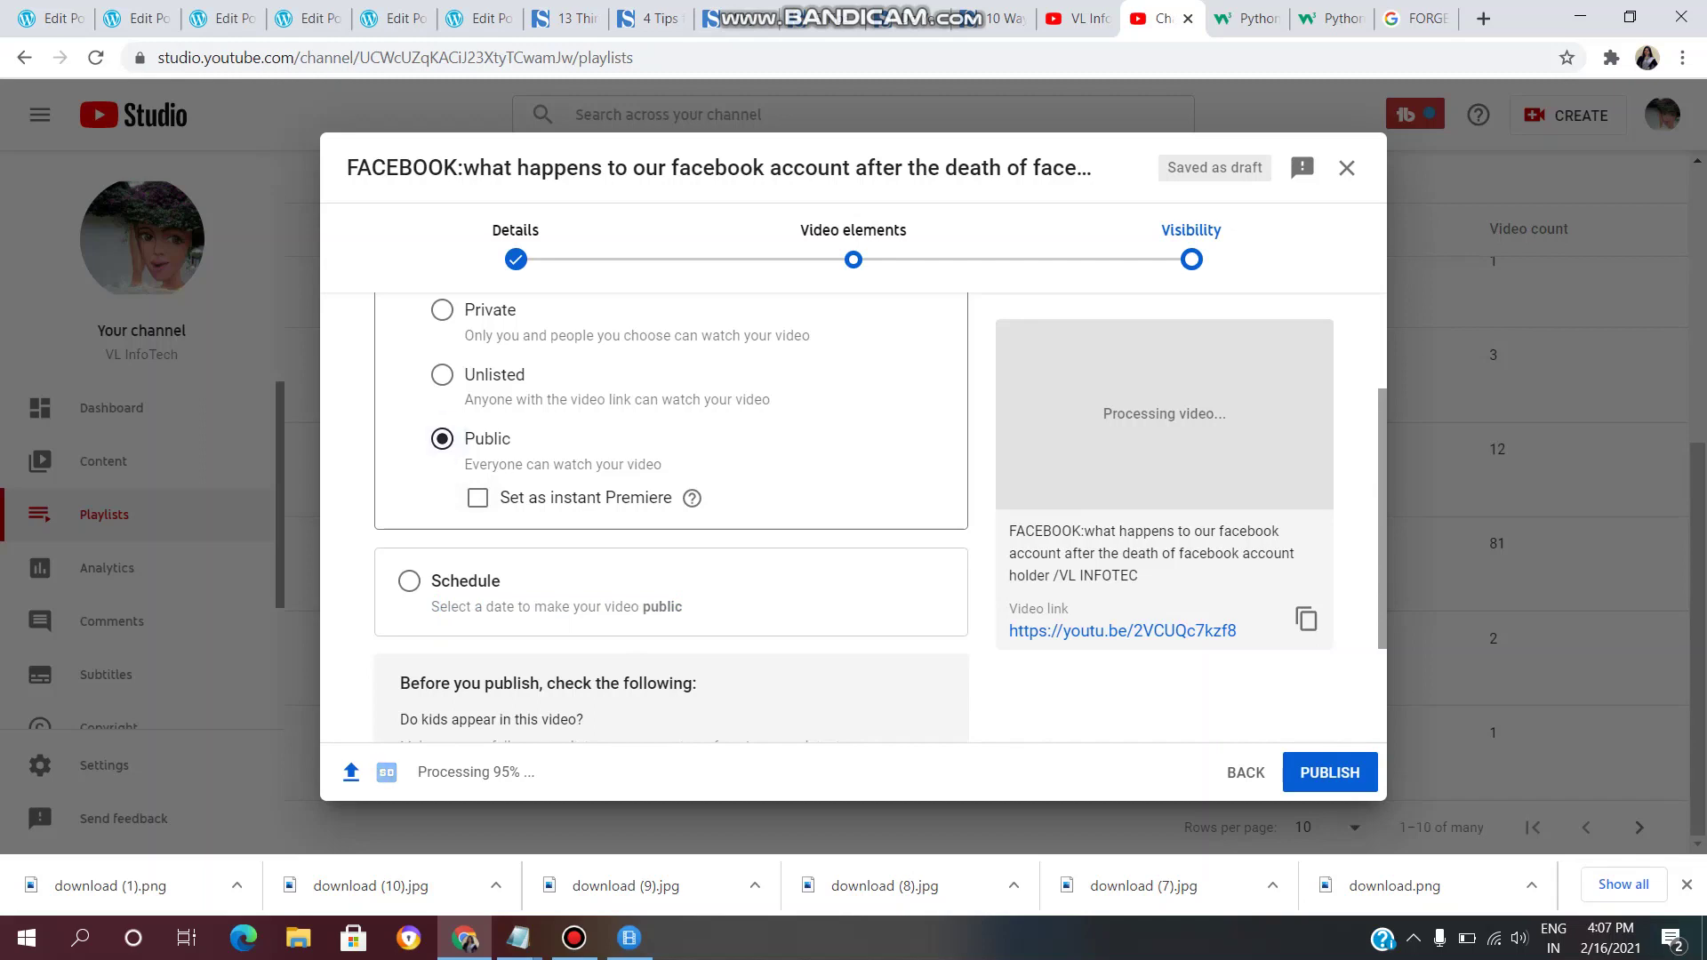
# Publish the uploaded video without an instant Premiere
pyautogui.click(1329, 772)
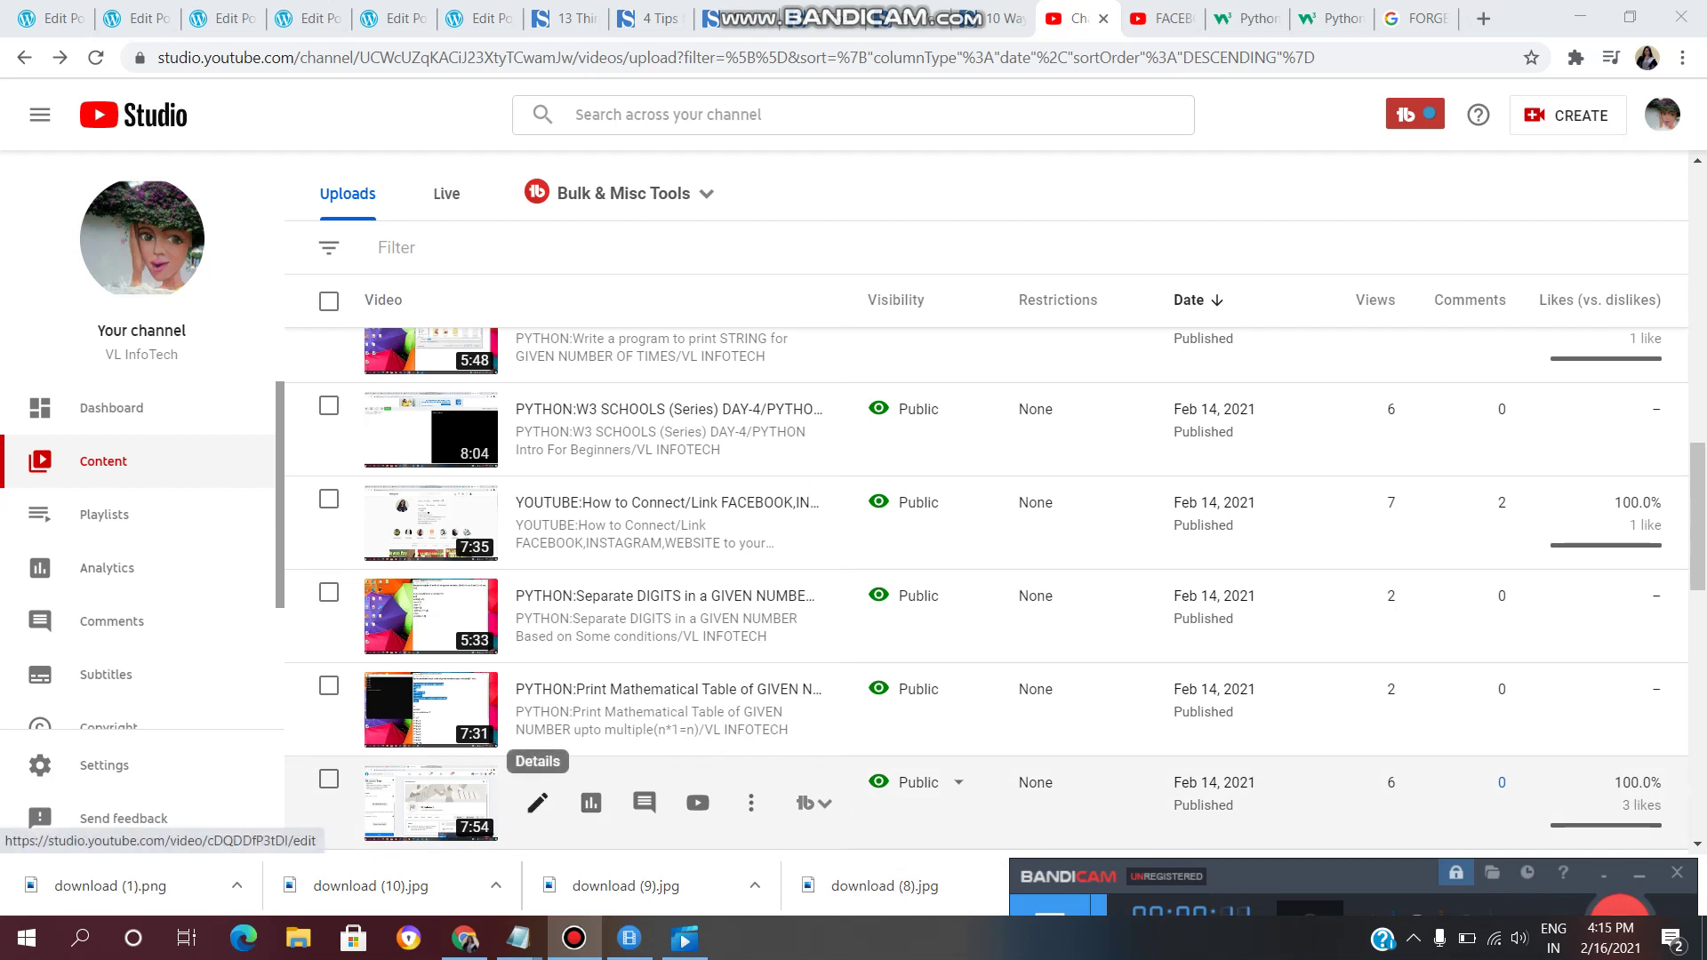
# Open the details of the existing 7:54 video about creating a Facebook page and find its playlist setting
pyautogui.click(537, 802)
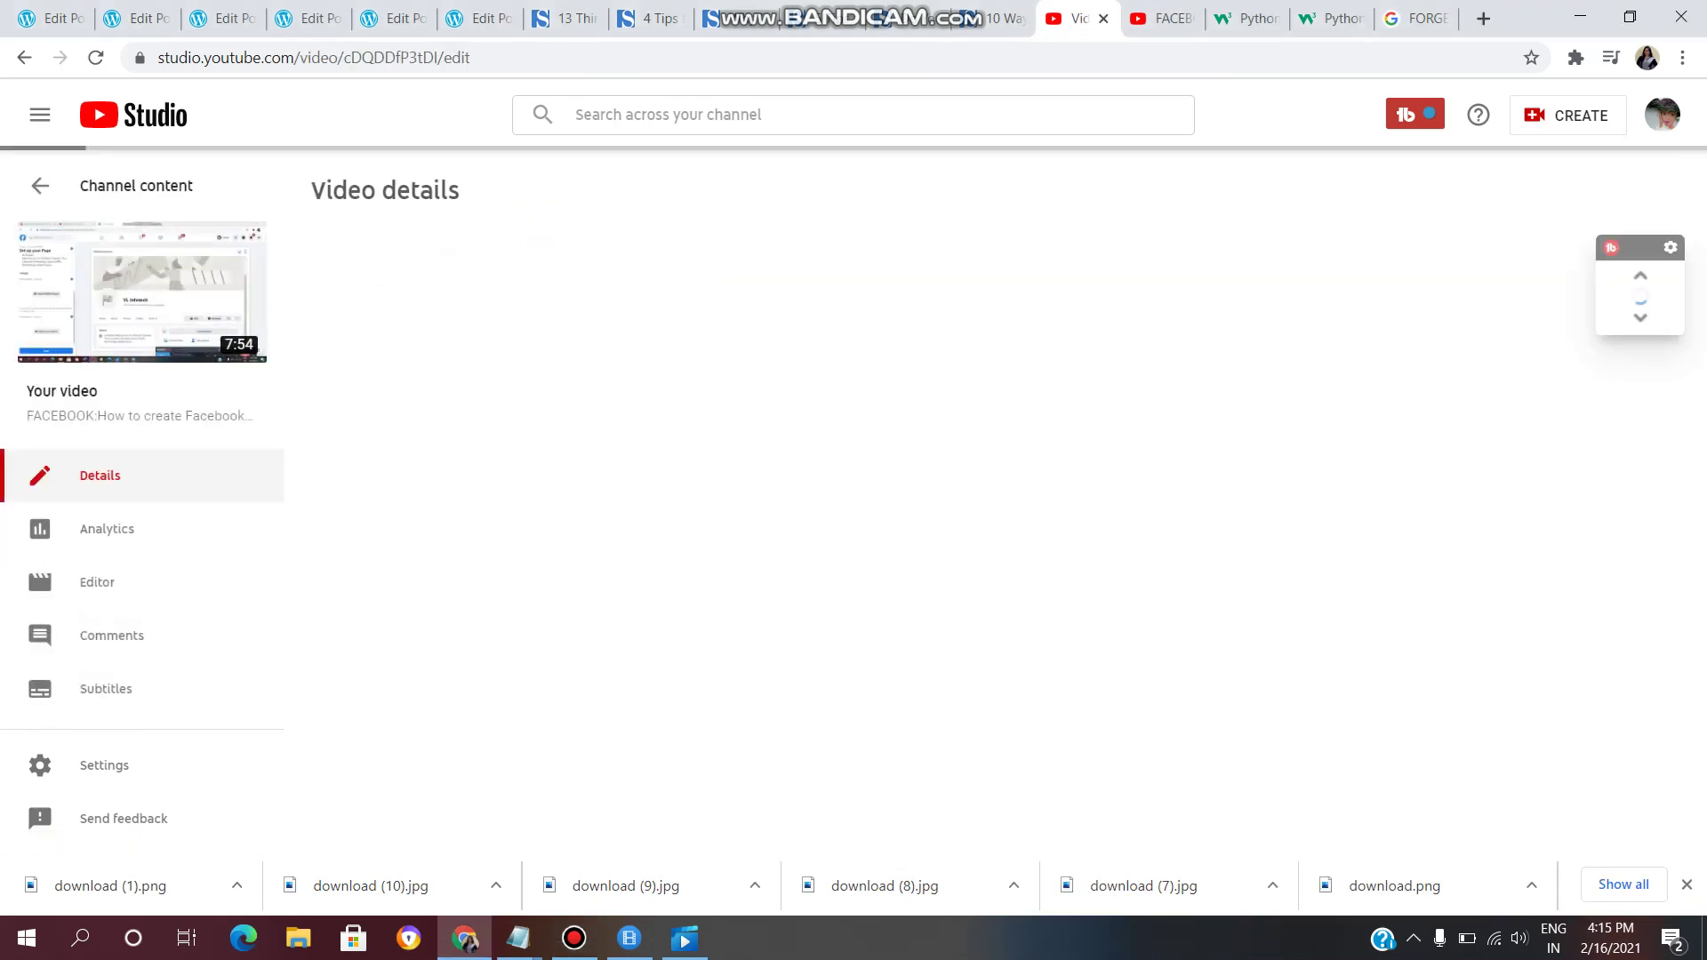
pyautogui.scroll(-5, 698, 533)
pyautogui.scroll(-6, 698, 534)
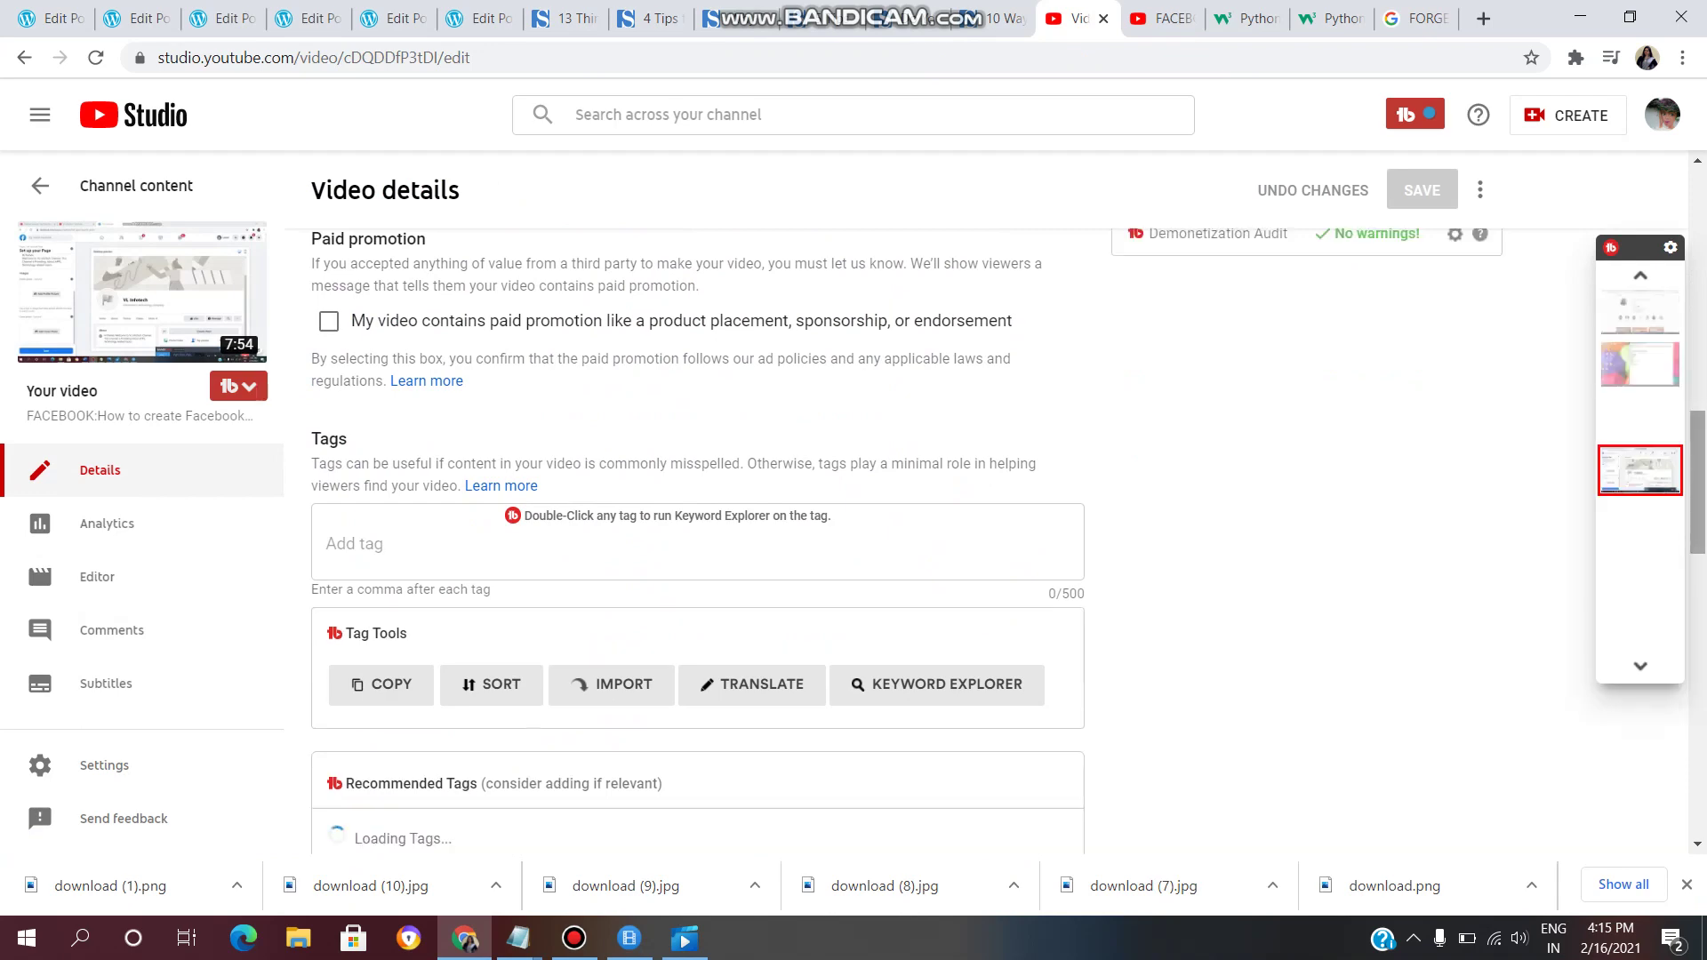
pyautogui.scroll(8, 698, 534)
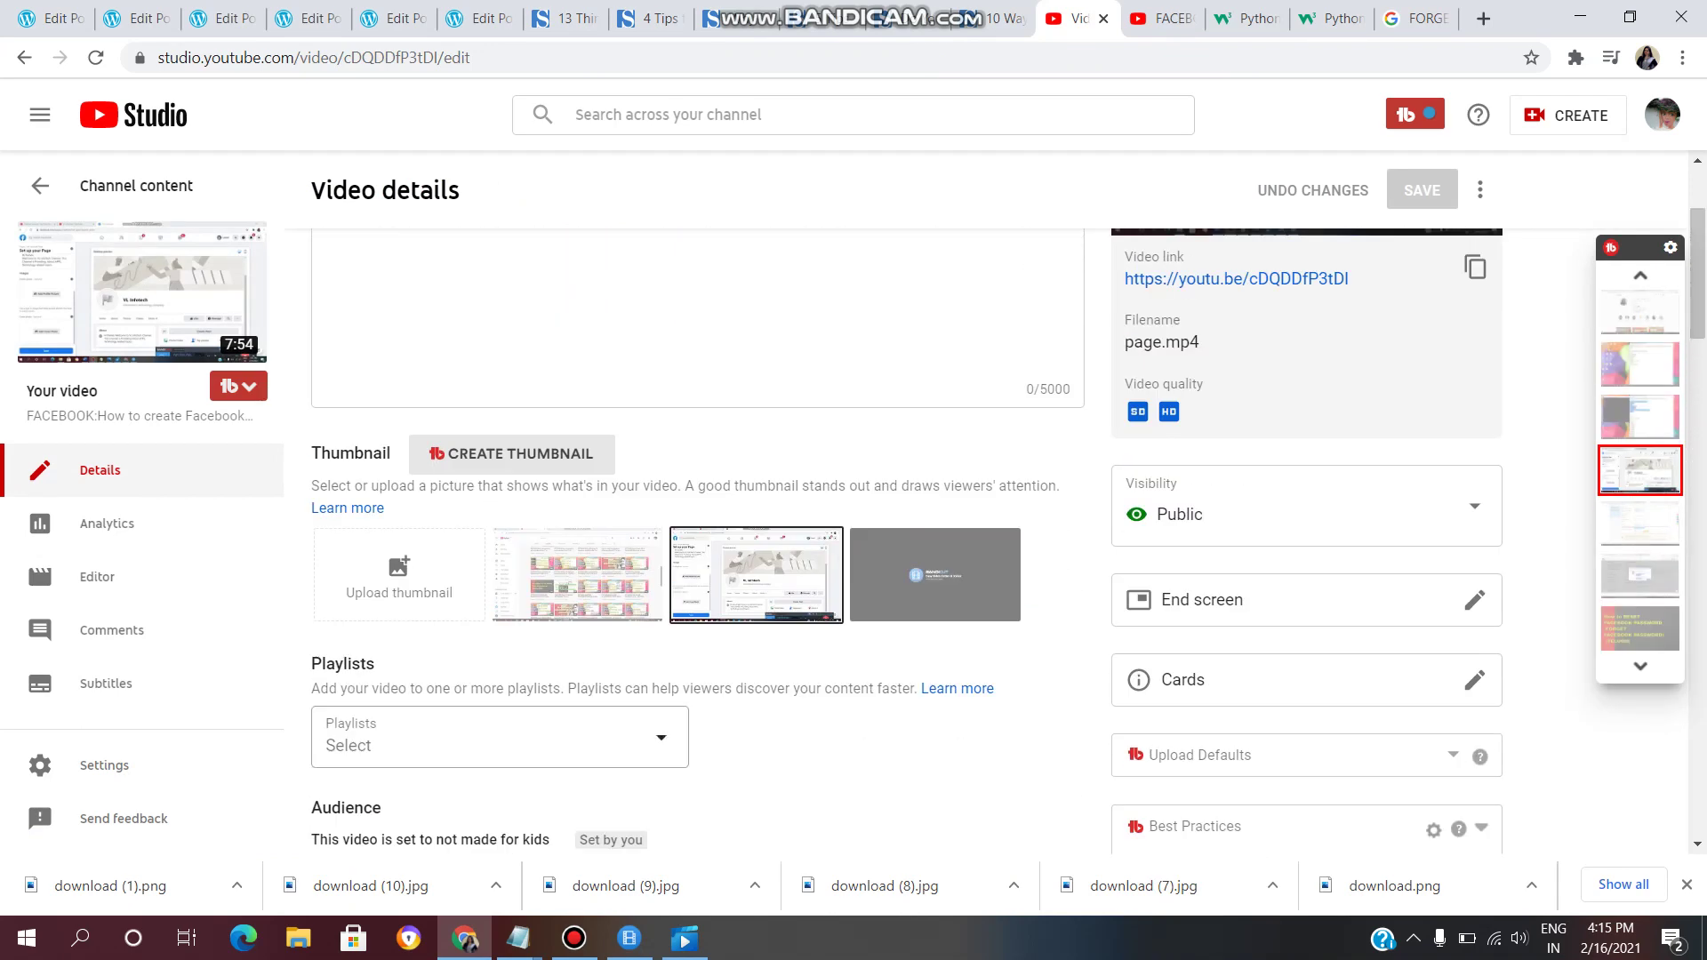
# Add the Facebook page video to the FACEBOOK playlist and save the change
pyautogui.click(497, 737)
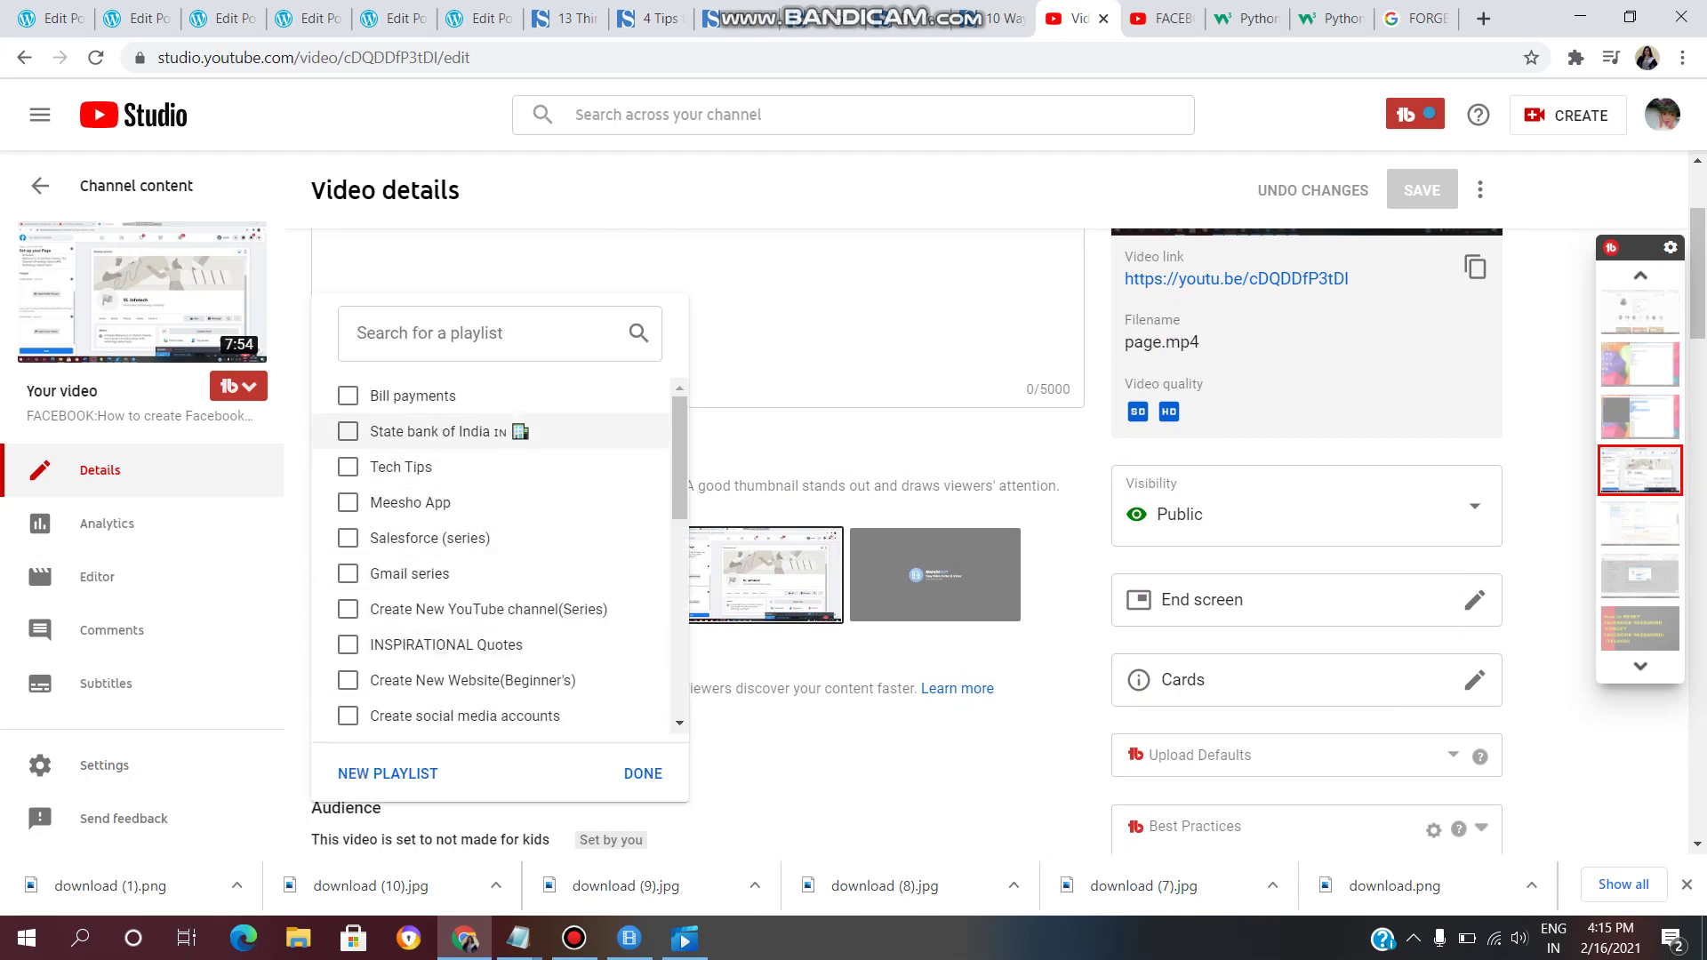
pyautogui.moveTo(680, 458); pyautogui.dragTo(680, 507)
pyautogui.scroll(-5, 679, 507)
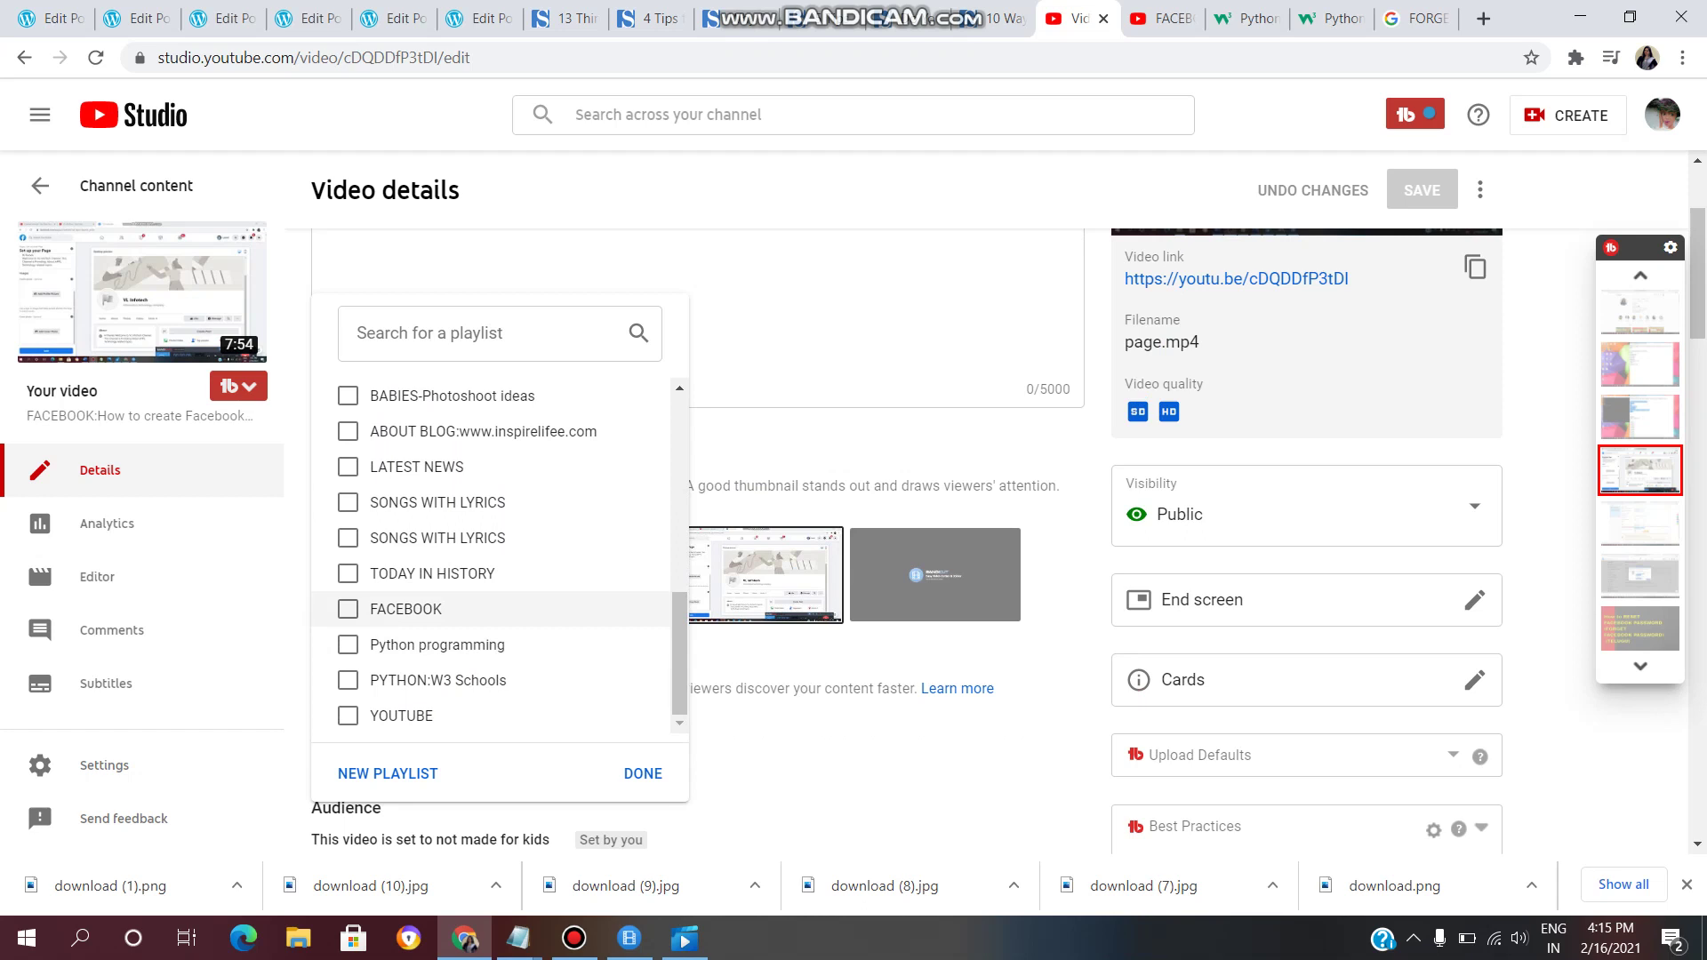
pyautogui.click(347, 609)
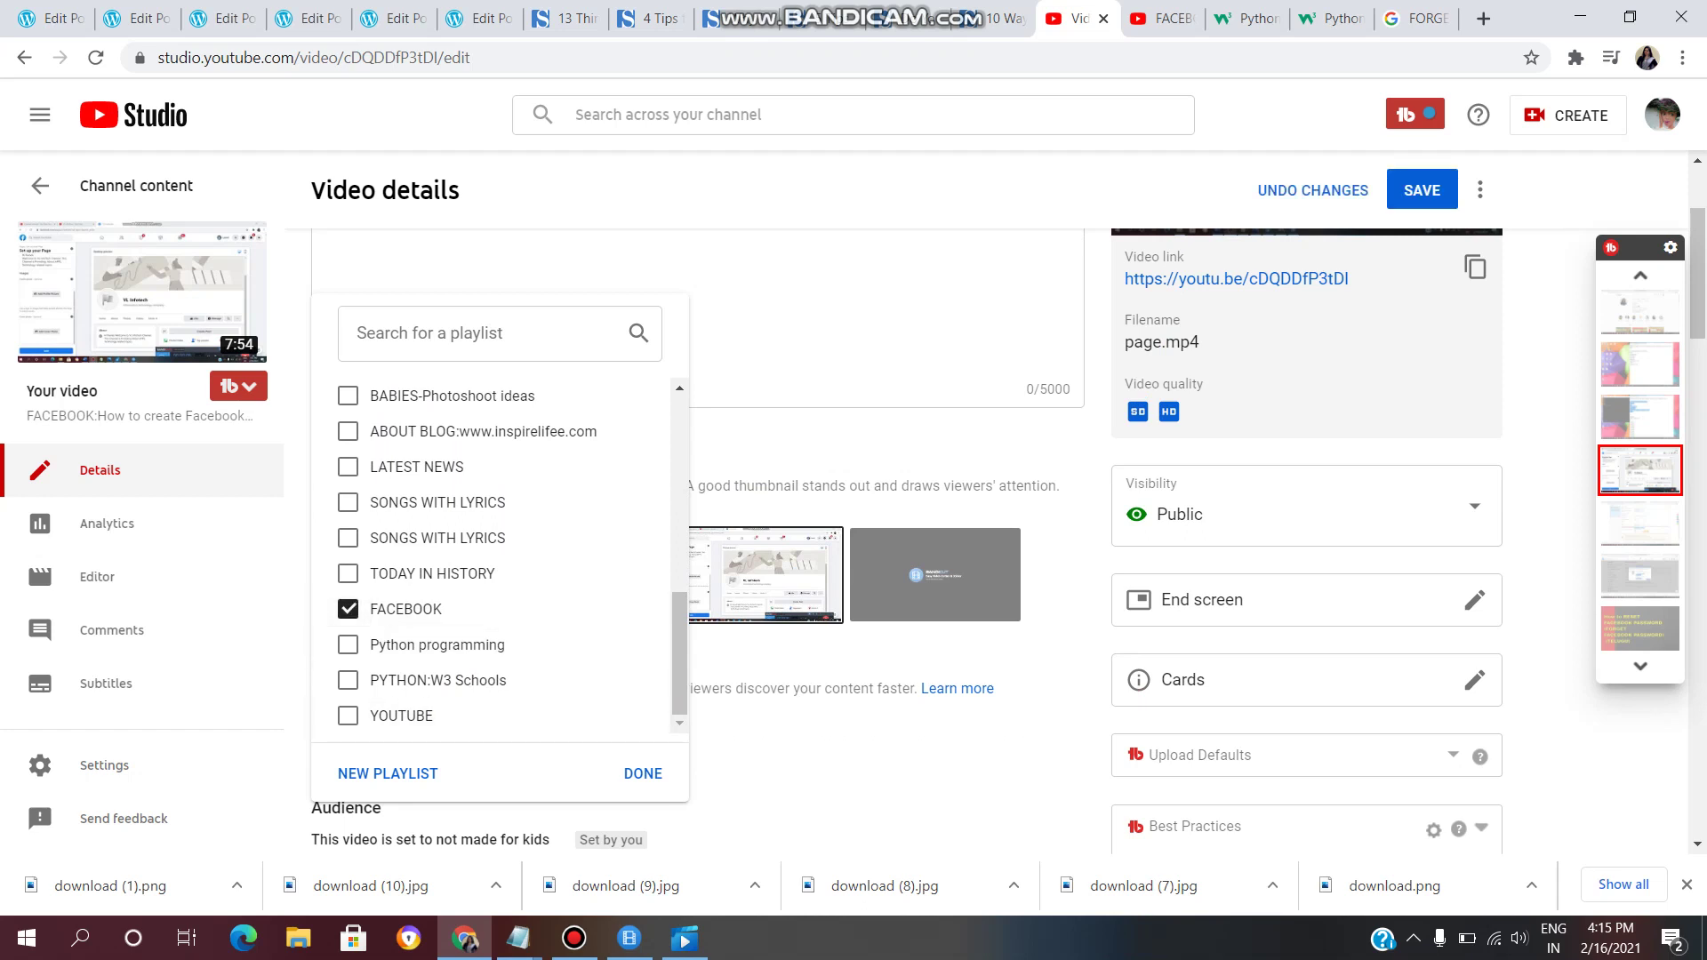
pyautogui.click(642, 773)
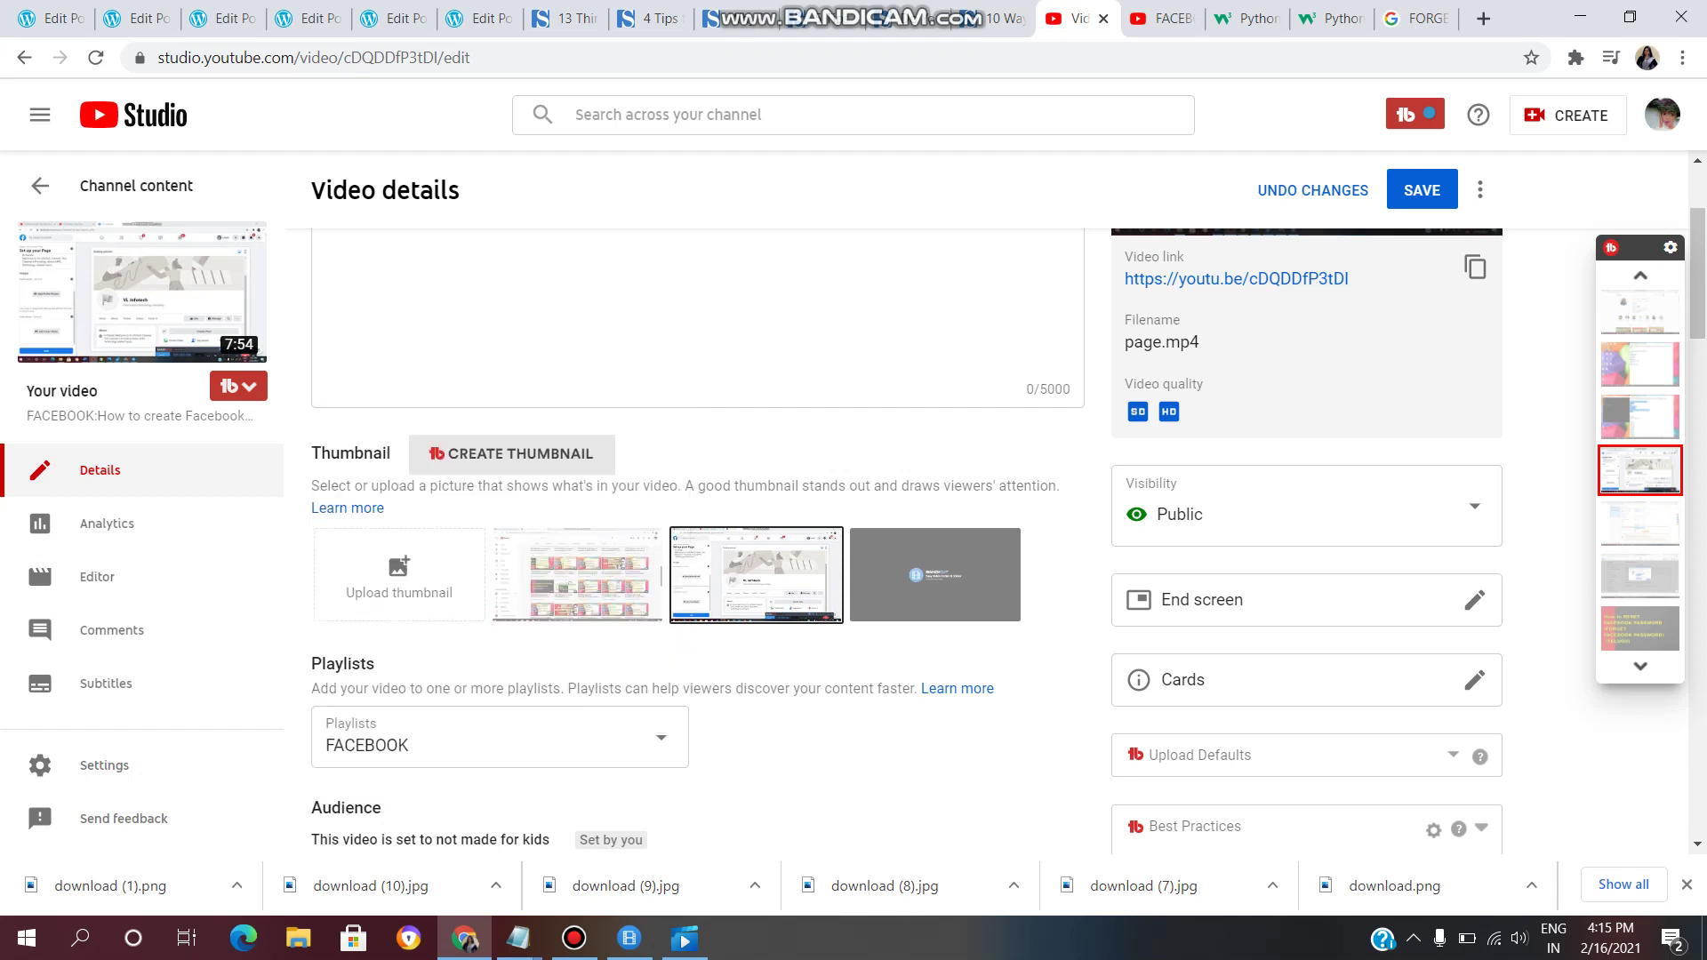
pyautogui.click(1421, 190)
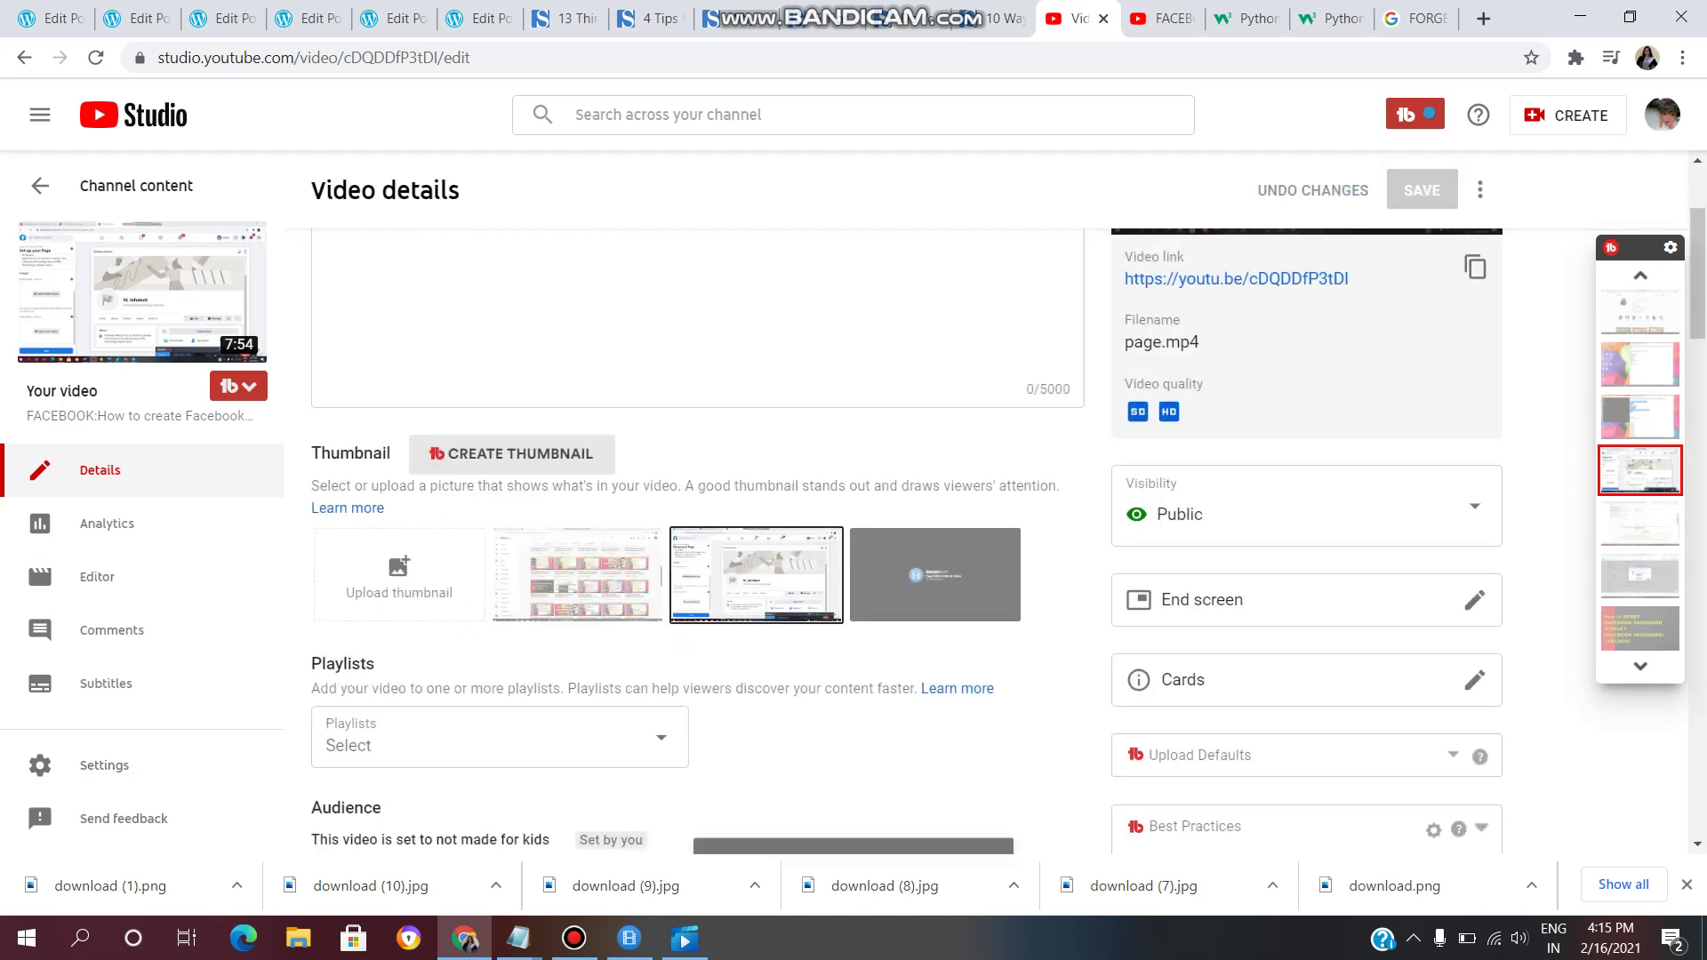
# Review the saved video's title, description, thumbnail, playlist and audience settings
pyautogui.scroll(-7, 697, 534)
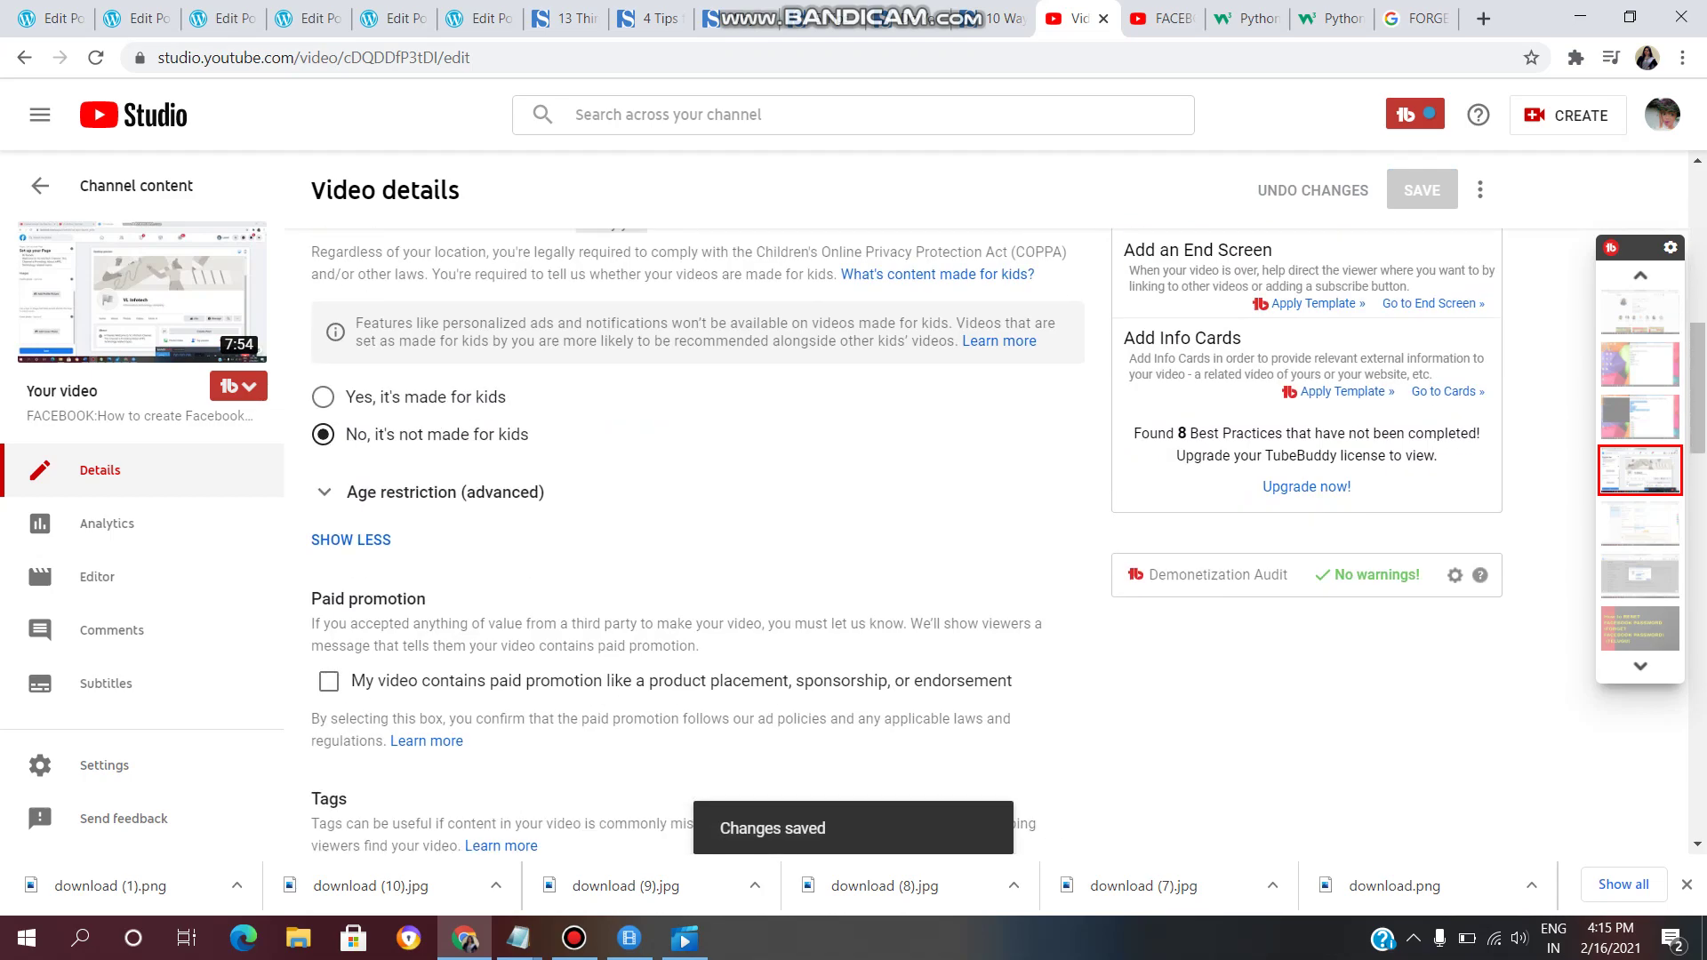
pyautogui.scroll(7, 698, 534)
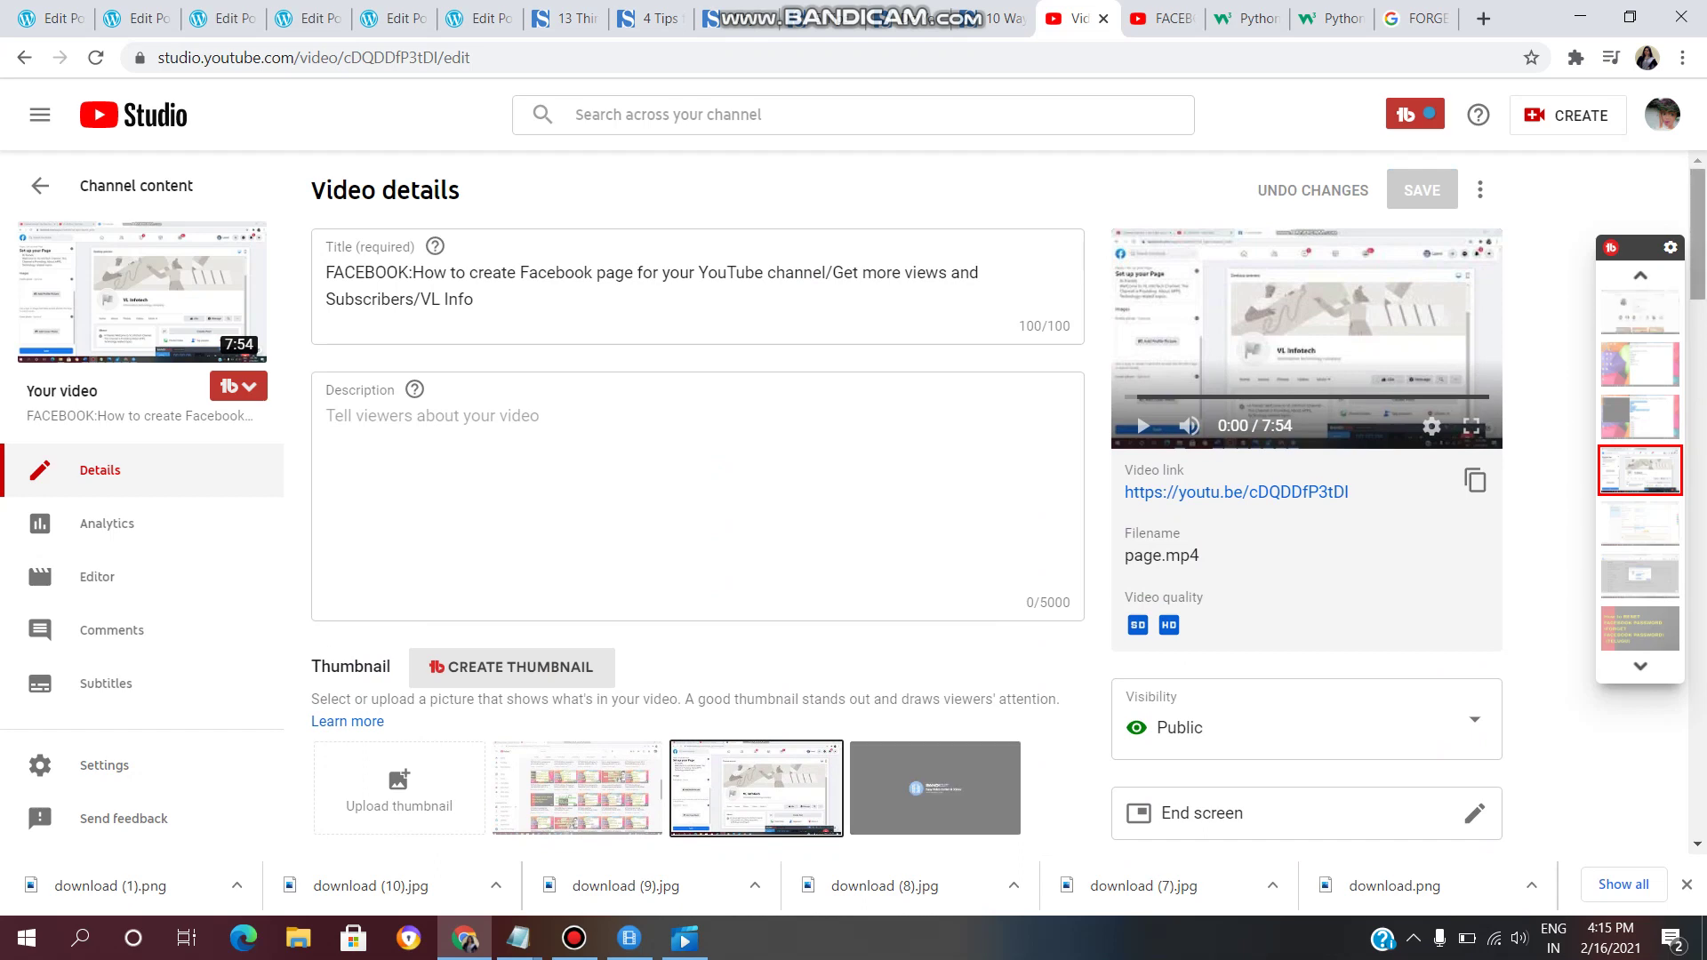
pyautogui.scroll(-5, 698, 534)
pyautogui.scroll(-1, 698, 533)
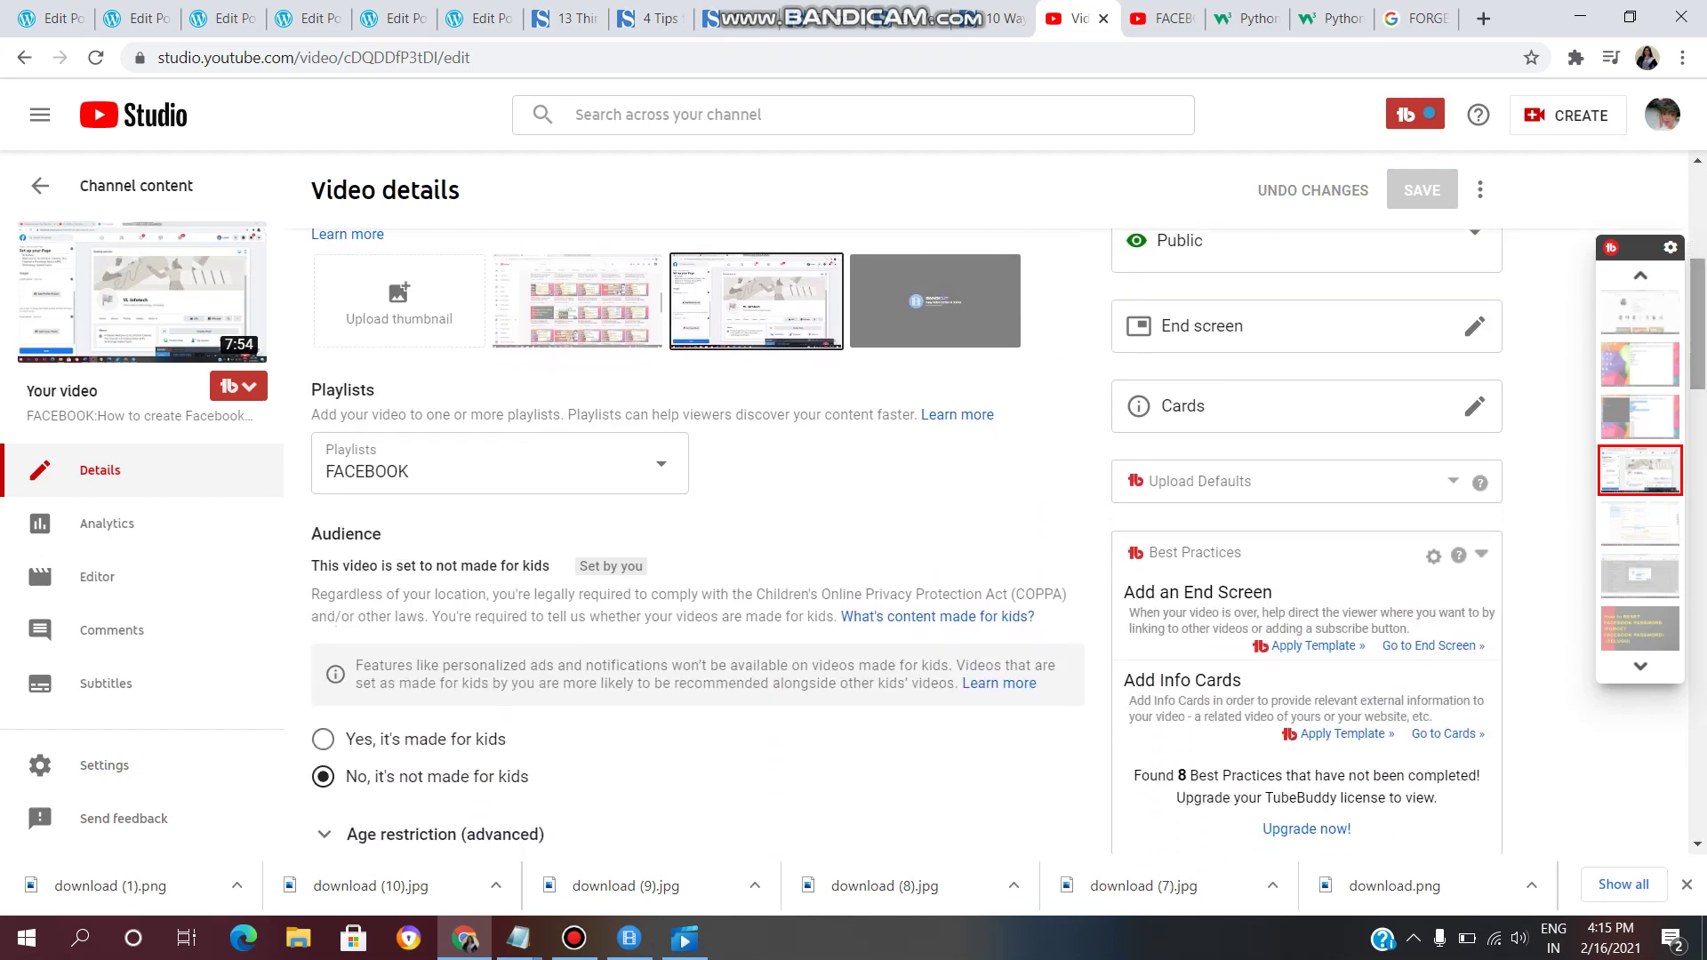
pyautogui.scroll(3, 697, 533)
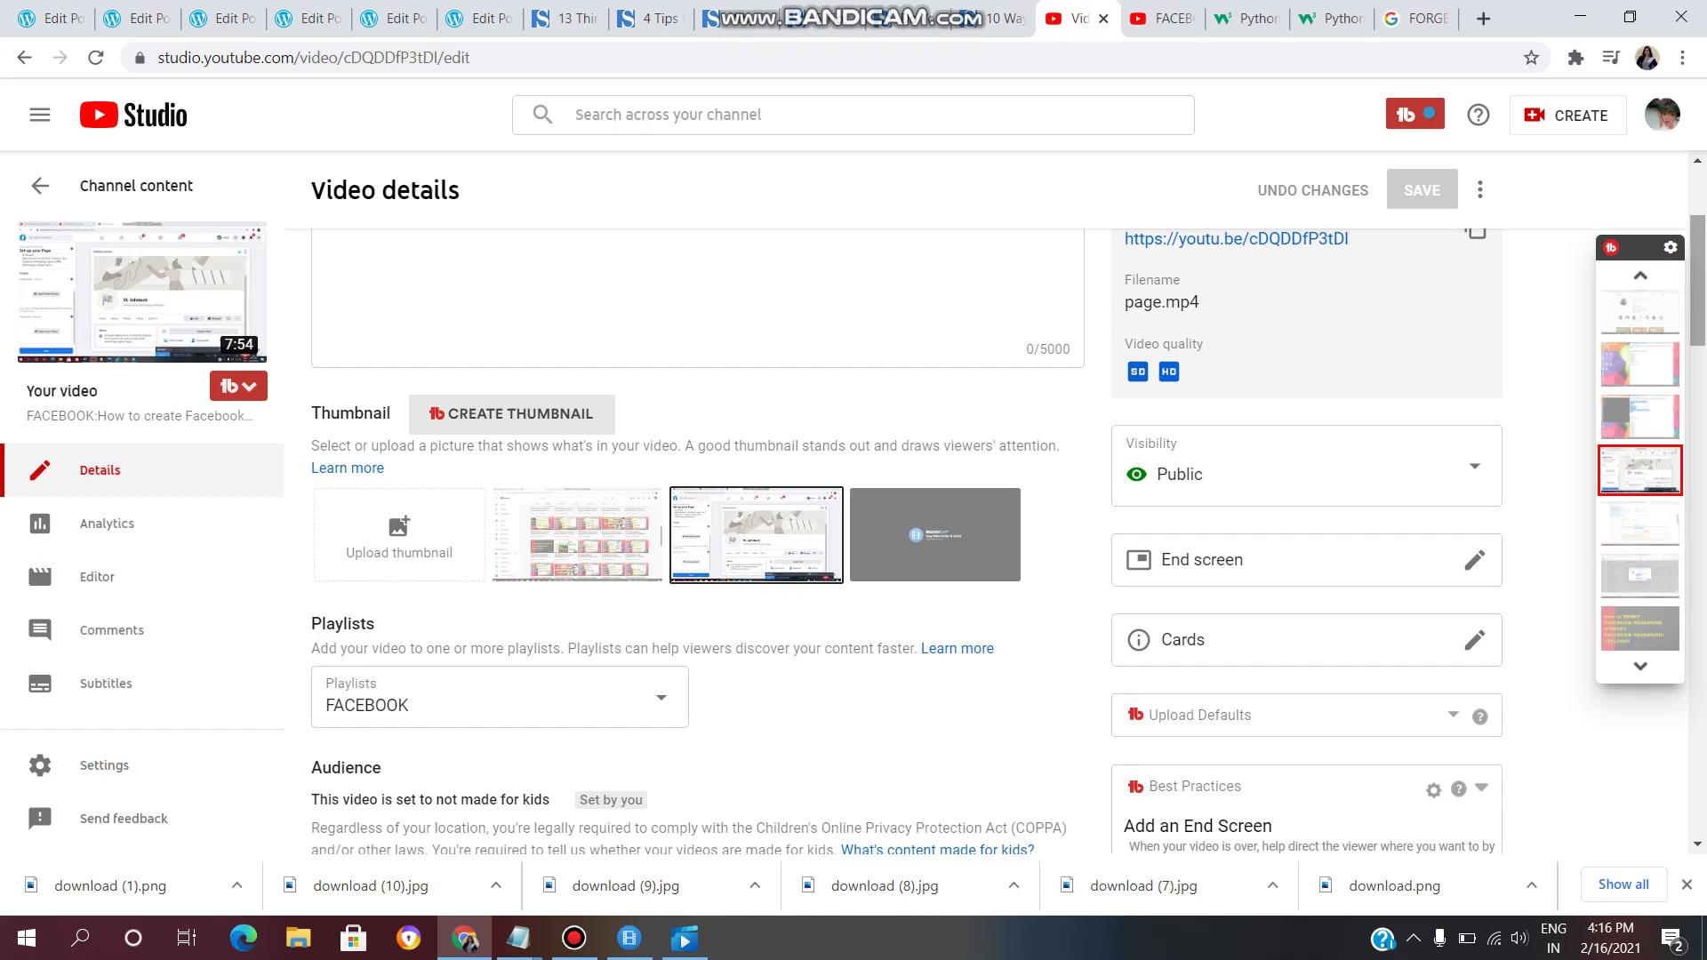
pyautogui.scroll(-8, 697, 533)
pyautogui.scroll(-3, 696, 534)
pyautogui.scroll(10, 697, 533)
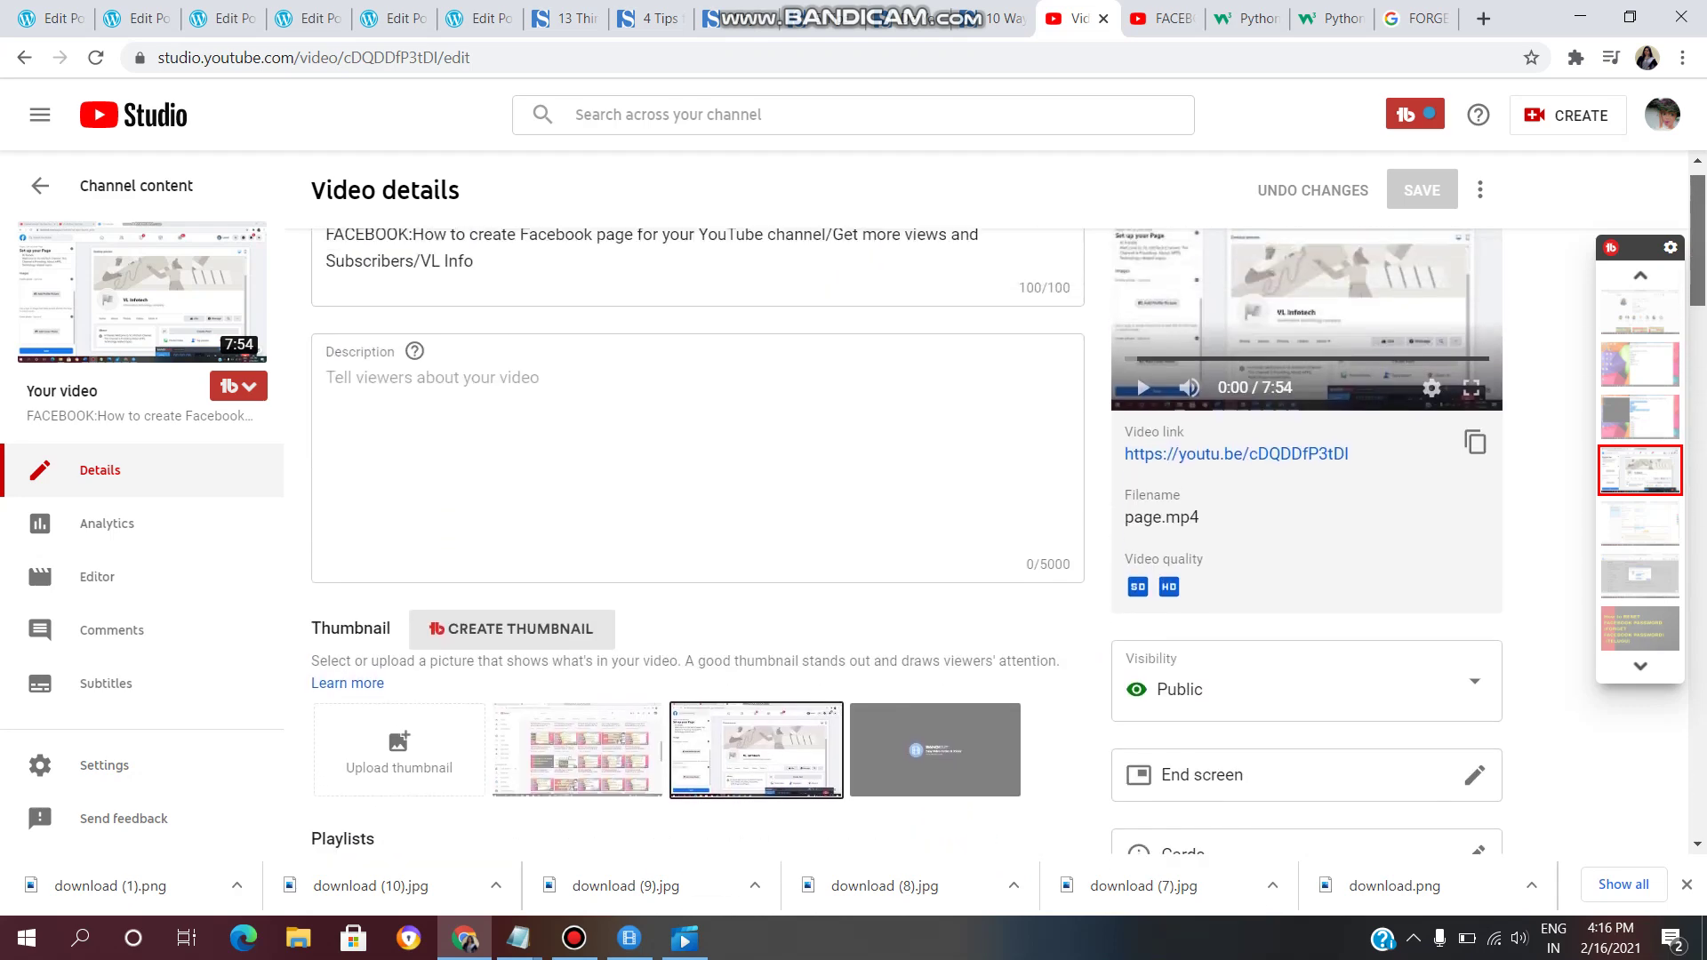
pyautogui.scroll(1, 697, 533)
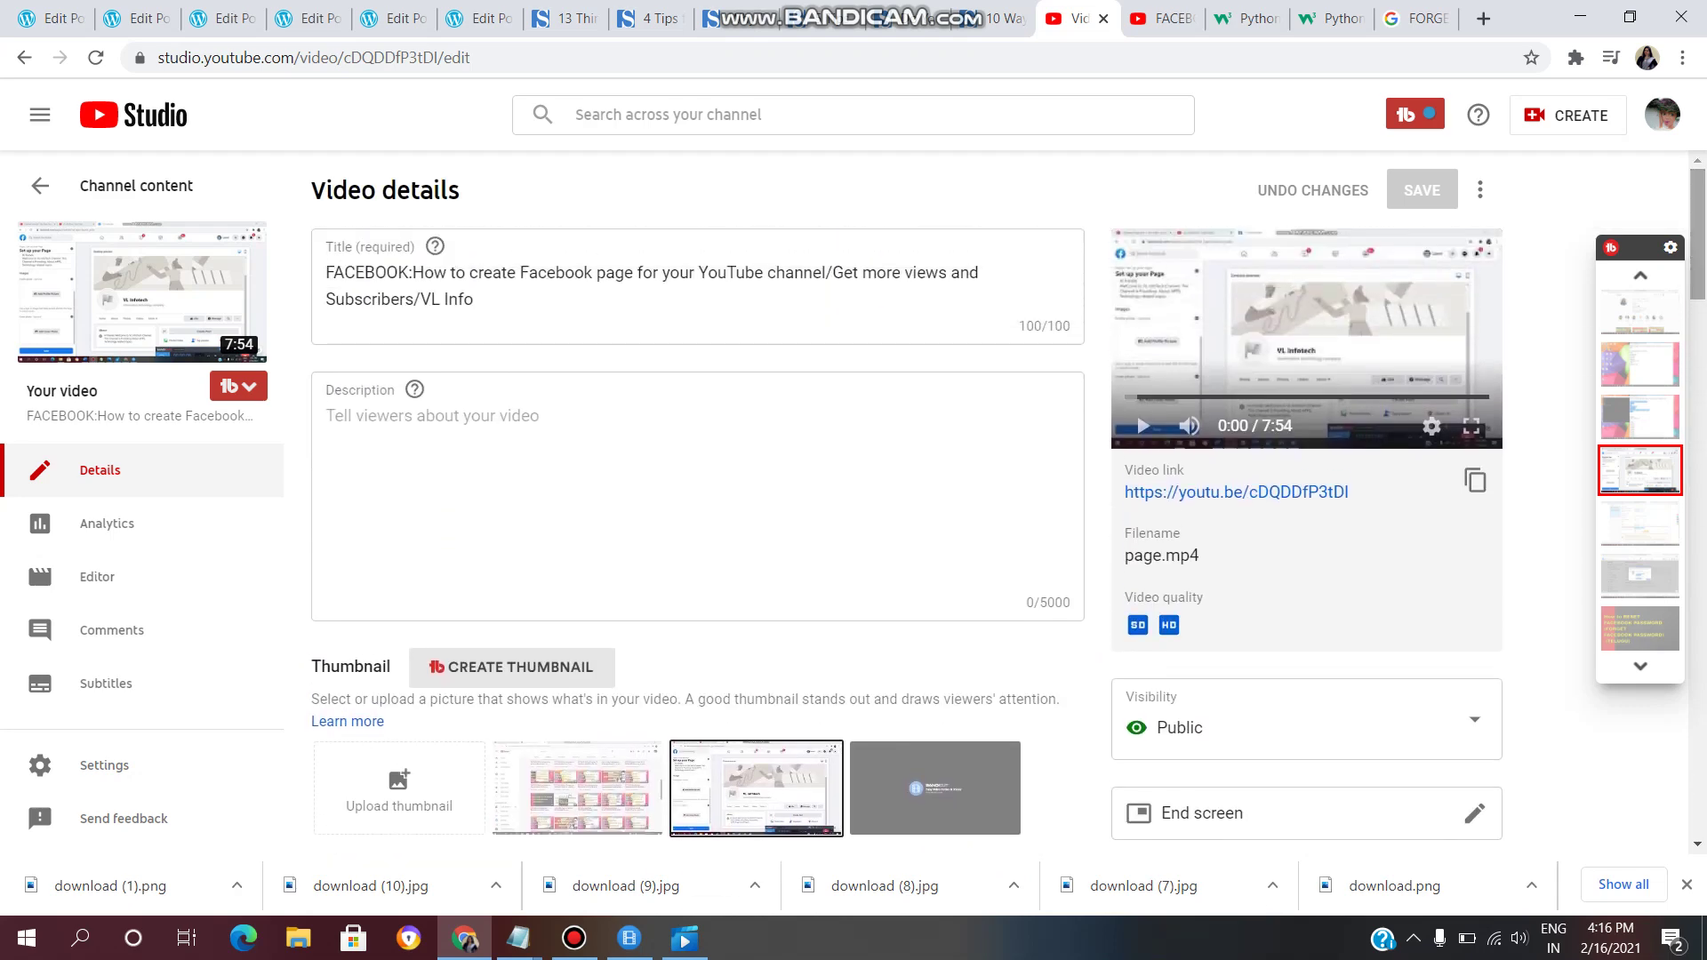